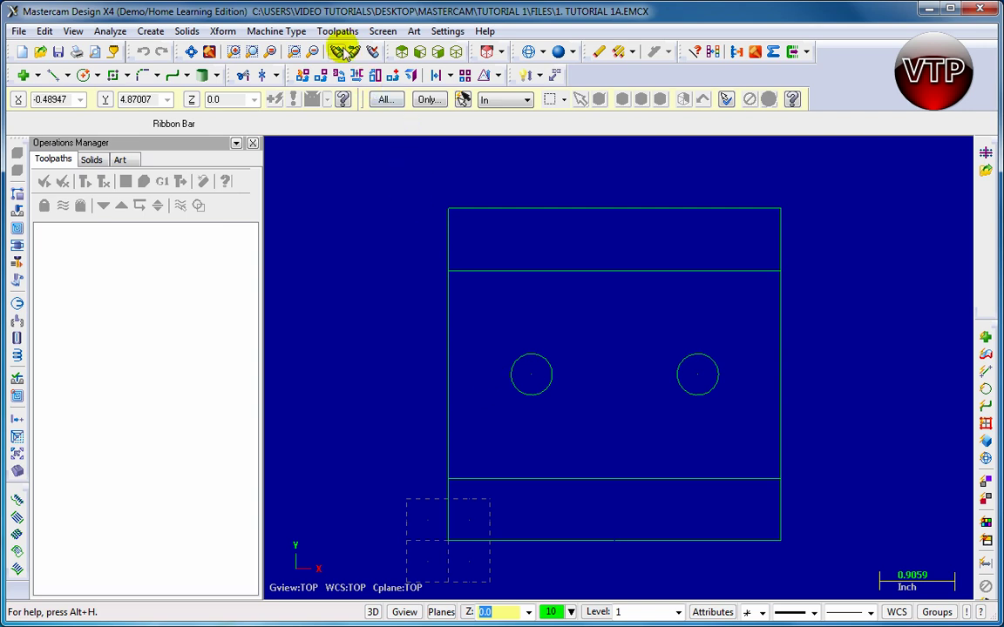
Set the file to the default Mill machine and expand the Generic Mill properties.
{"action": "left_click", "coordinate": [287, 31]}
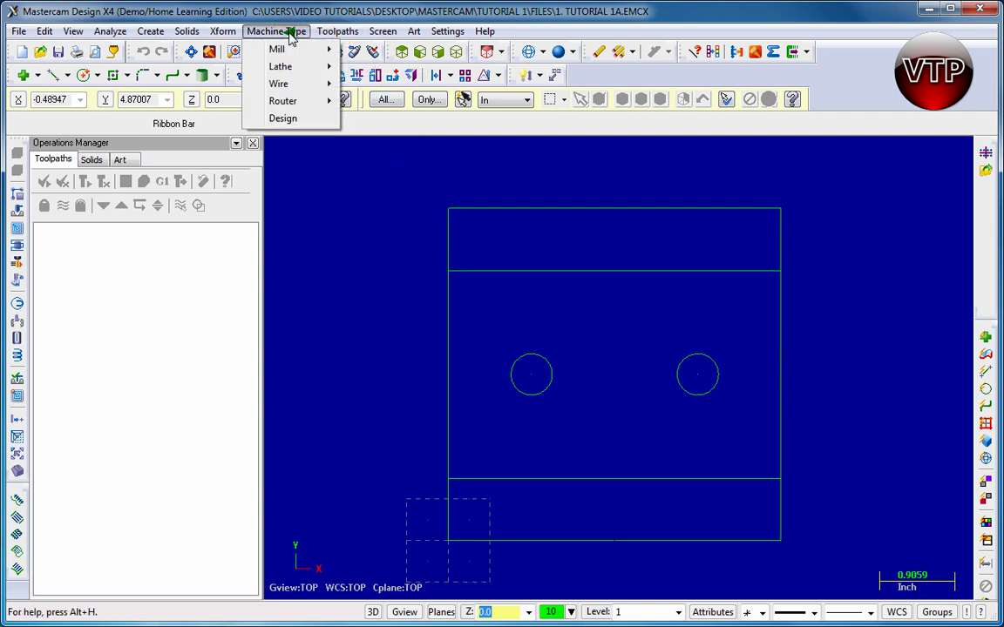
{"action": "mouse_move", "coordinate": [287, 56]}
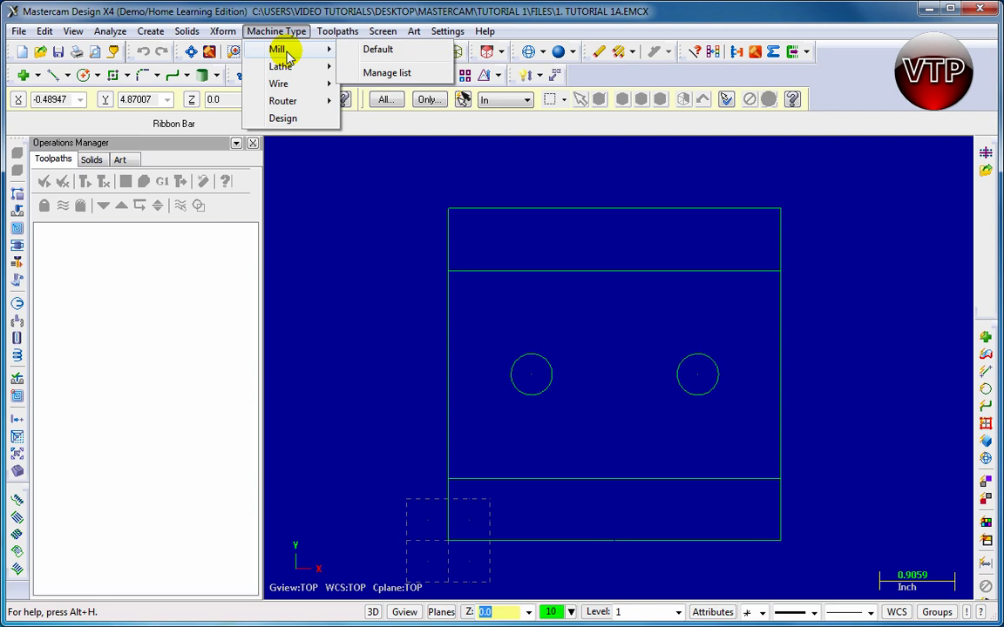
{"action": "left_click", "coordinate": [379, 50]}
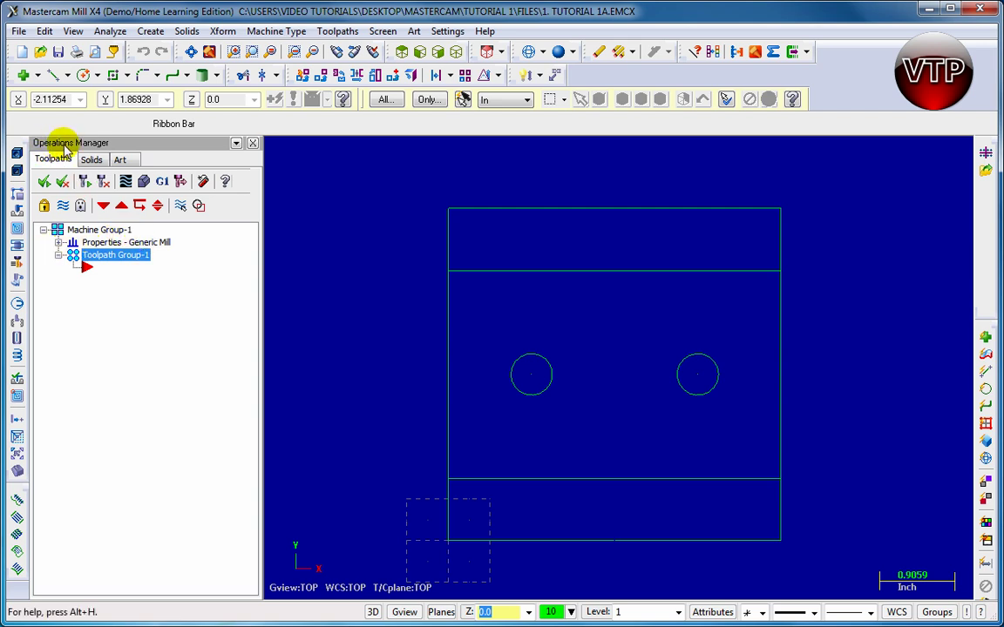
{"action": "left_click", "coordinate": [58, 244]}
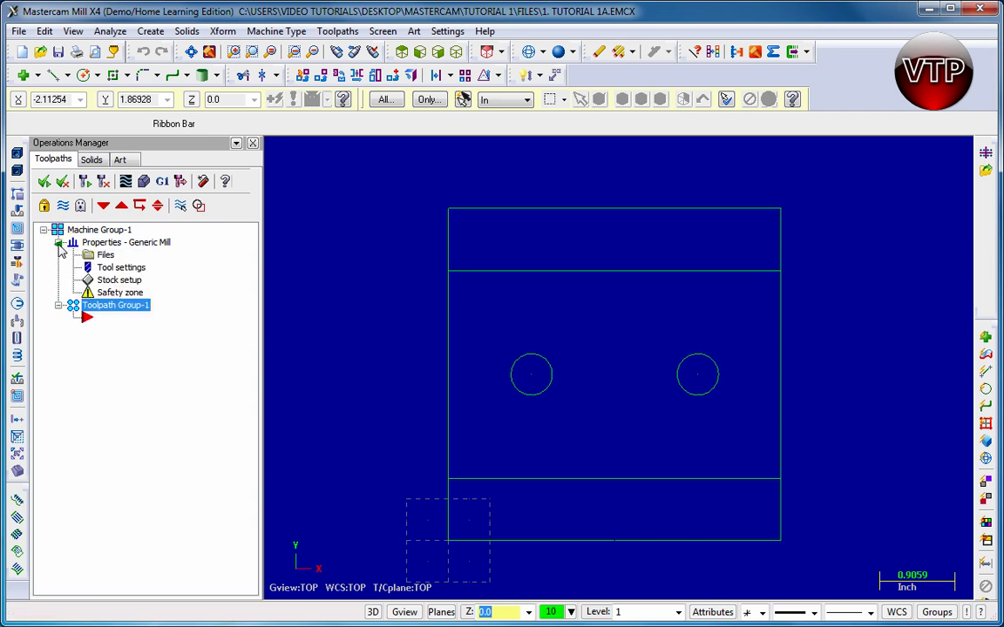
In Tool settings, set program 1, sequential tool numbers with duplicate warnings, and modal height overrides.
{"action": "left_click", "coordinate": [127, 270]}
{"action": "left_click", "coordinate": [127, 275]}
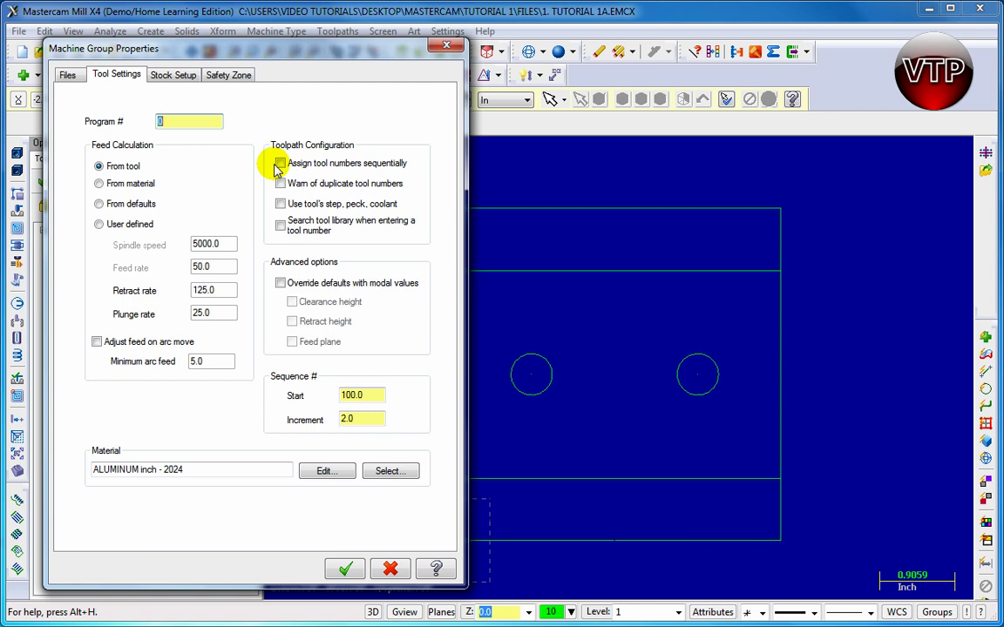
{"action": "type", "text": "1"}
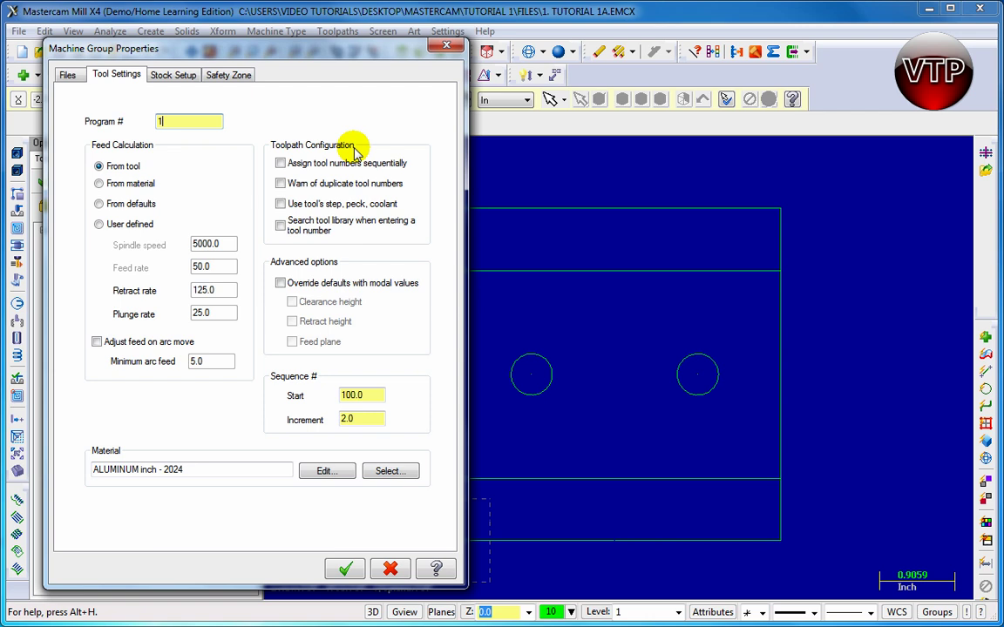
{"action": "left_click", "coordinate": [280, 164]}
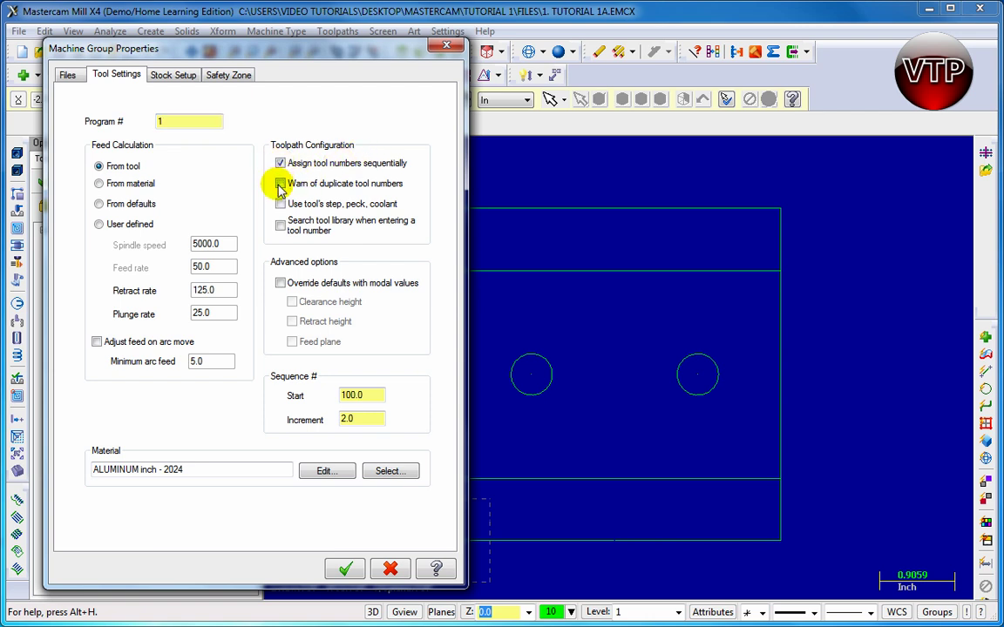
{"action": "left_click", "coordinate": [280, 184]}
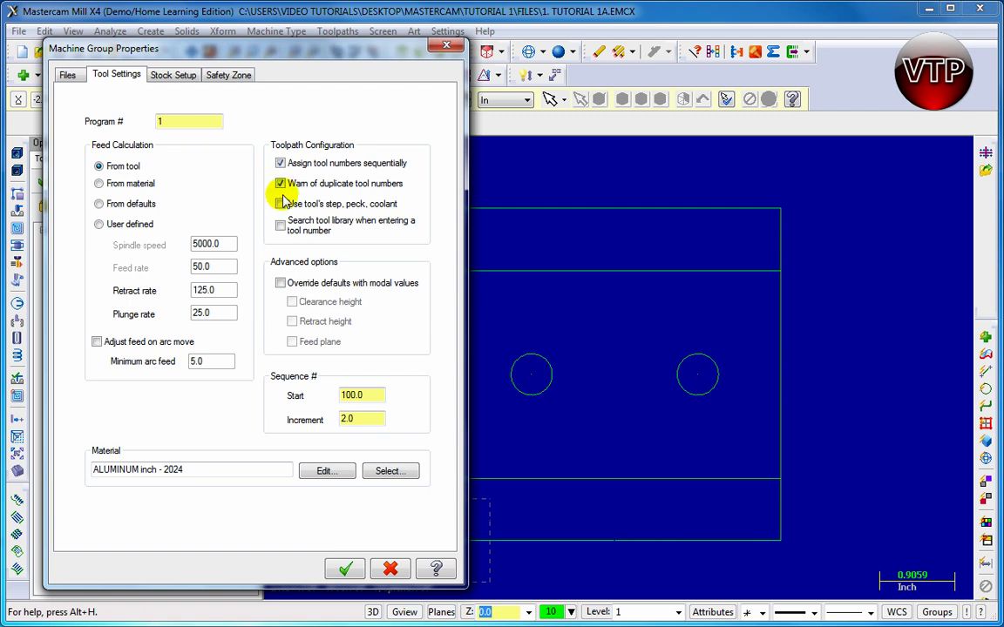
{"action": "left_click", "coordinate": [280, 283]}
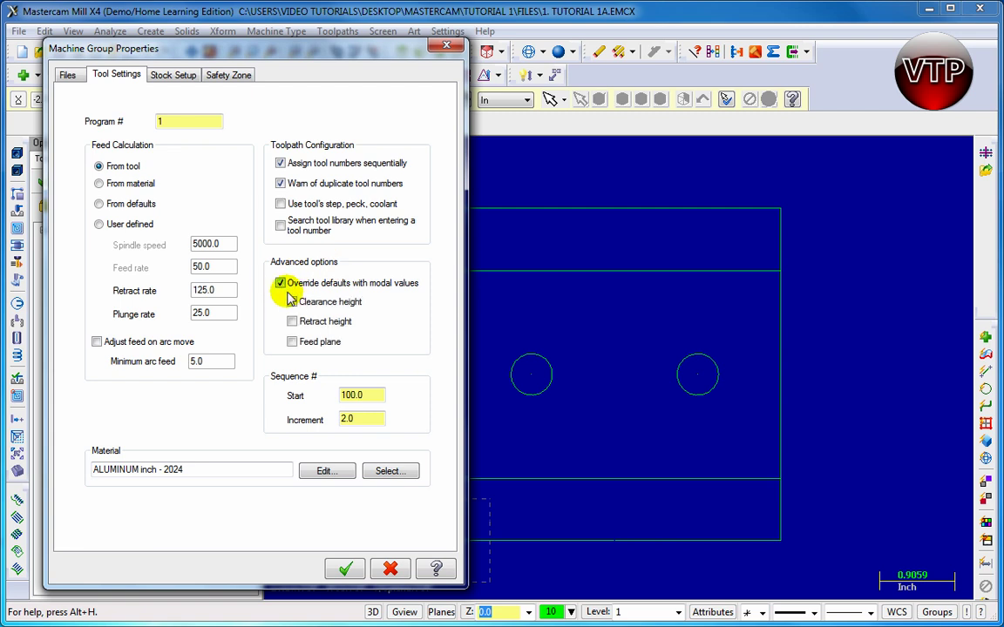
{"action": "left_click", "coordinate": [292, 302]}
{"action": "left_click", "coordinate": [291, 321]}
{"action": "left_click", "coordinate": [292, 342]}
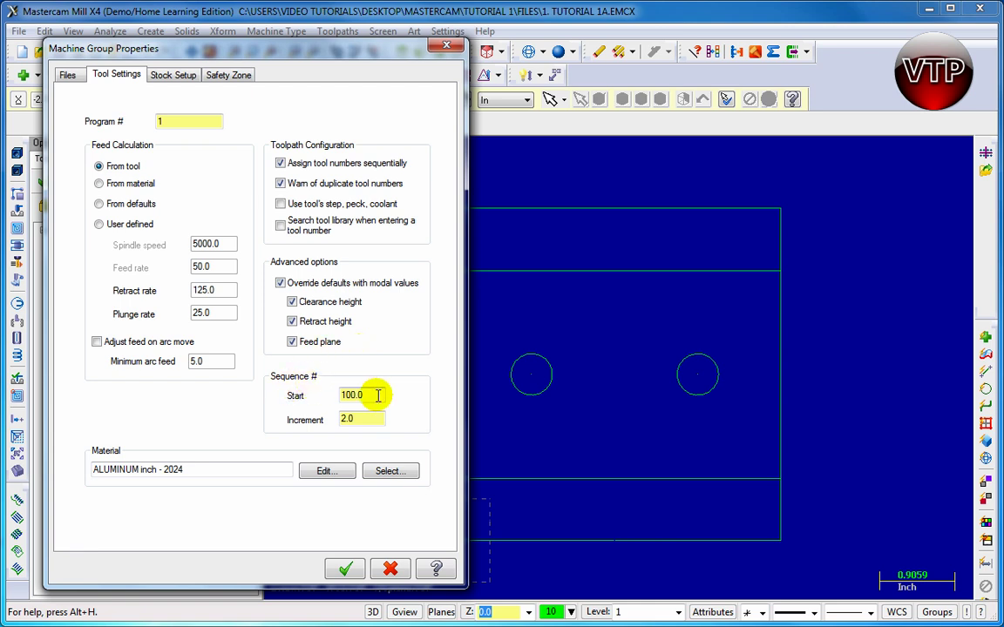
Set the sequence start and increment both to 1.0.
{"action": "left_click_drag", "start_coordinate": [373, 394], "coordinate": [321, 399]}
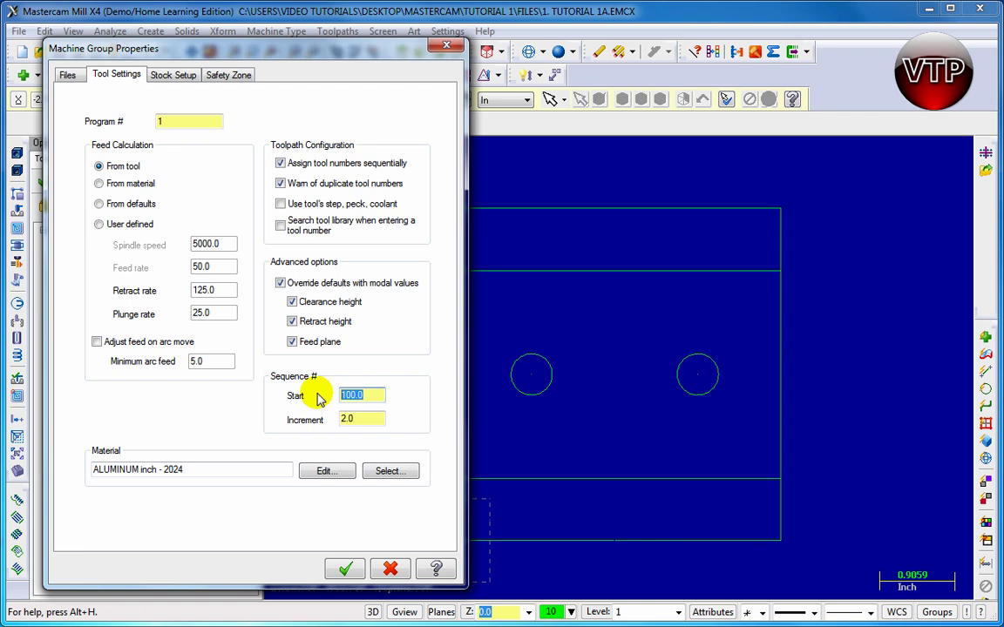
{"action": "type", "text": "1.0"}
{"action": "key", "text": "Tab"}
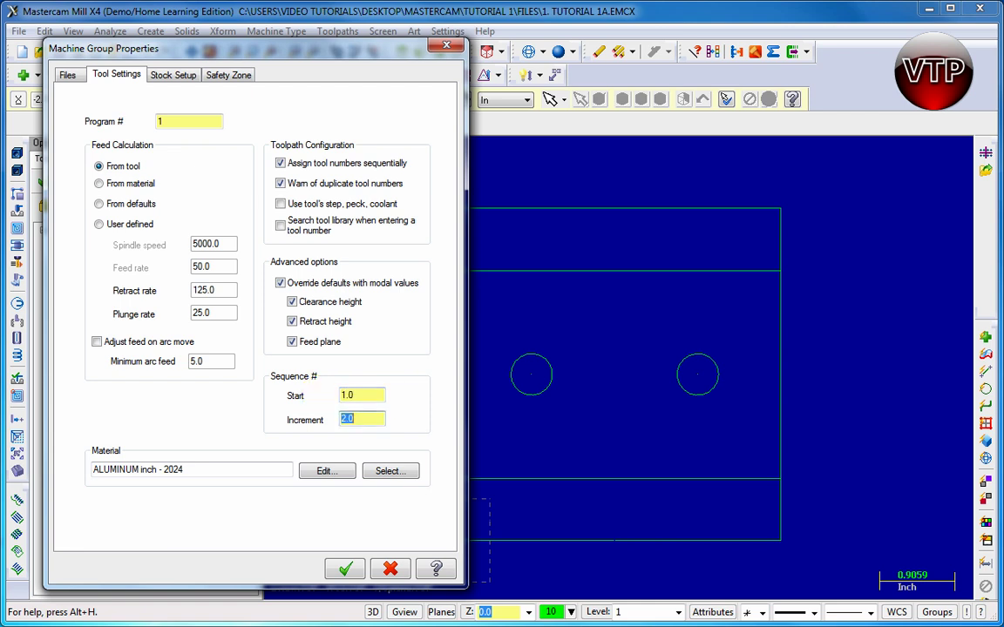
{"action": "type", "text": "1.0"}
{"action": "key", "text": "Tab"}
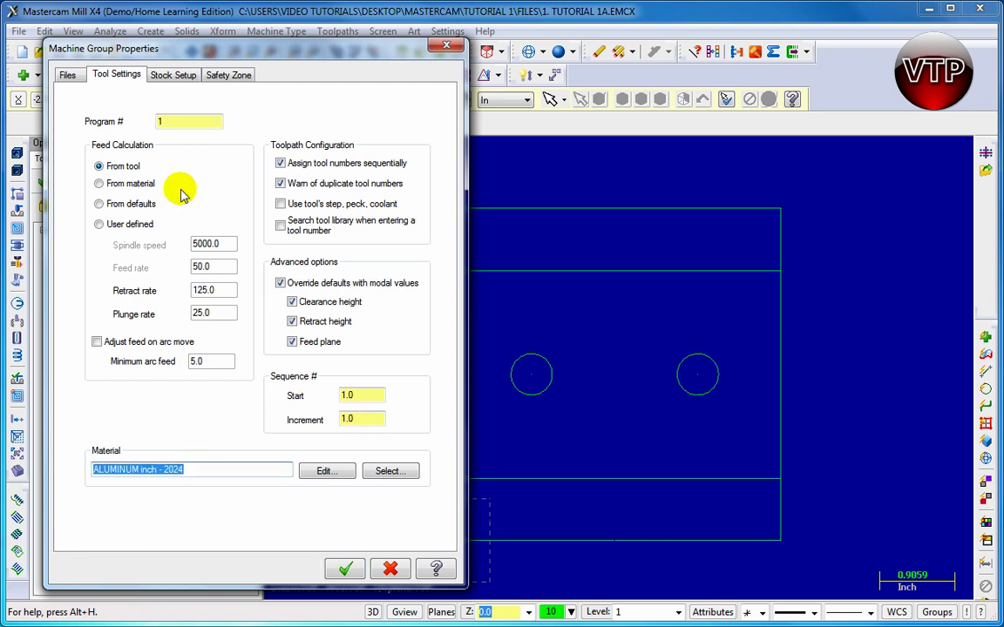
On the Stock Setup page, turn on stock Display as a wireframe.
{"action": "left_click", "coordinate": [180, 78]}
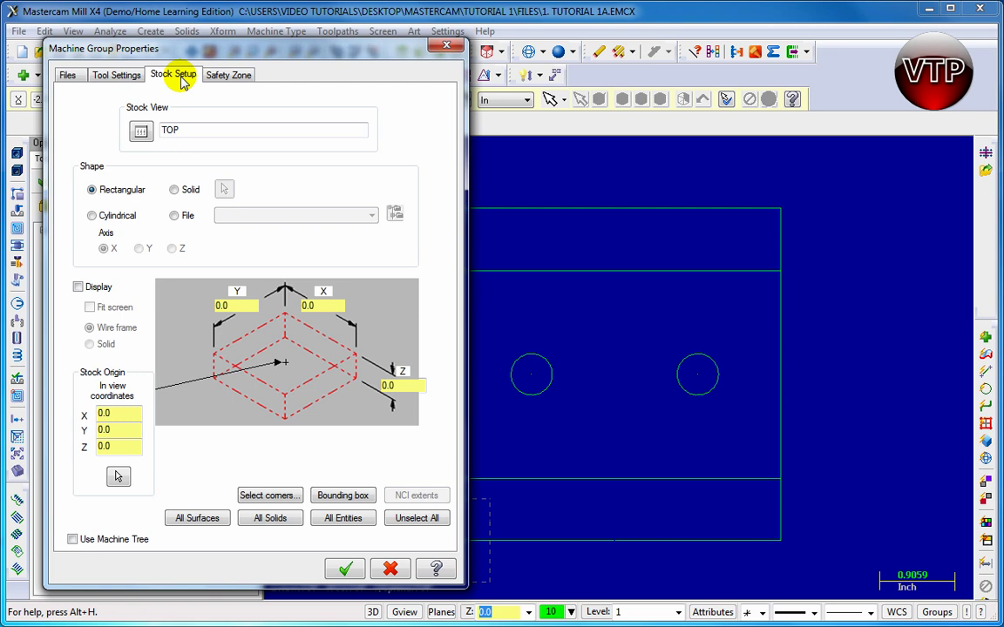
{"action": "left_click", "coordinate": [78, 288]}
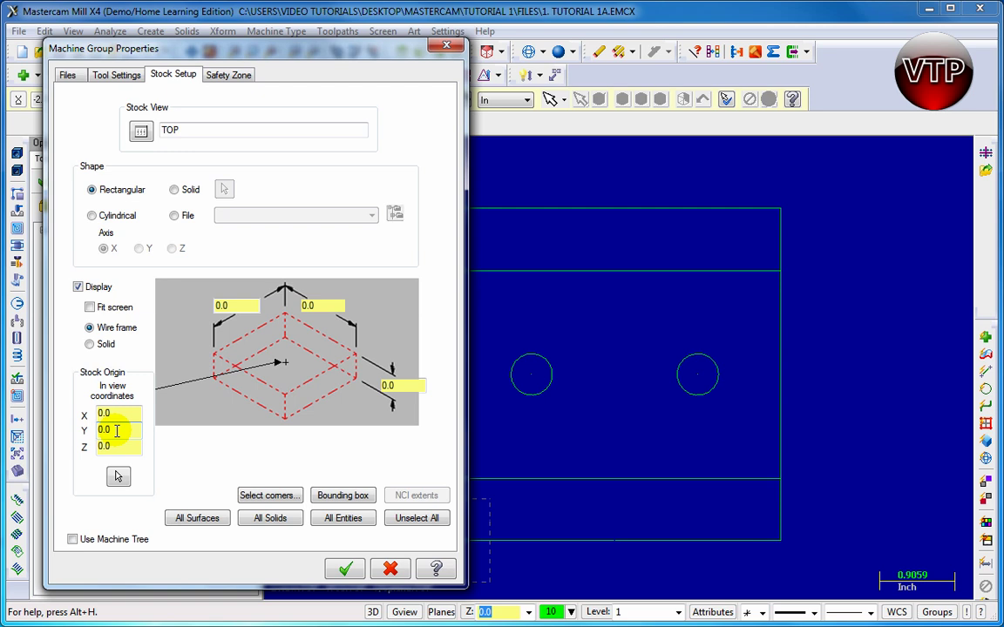
Size the stock from the plate's opposite corners to 4.0 × 4.0 with Z height 1.0.
{"action": "left_click", "coordinate": [266, 497]}
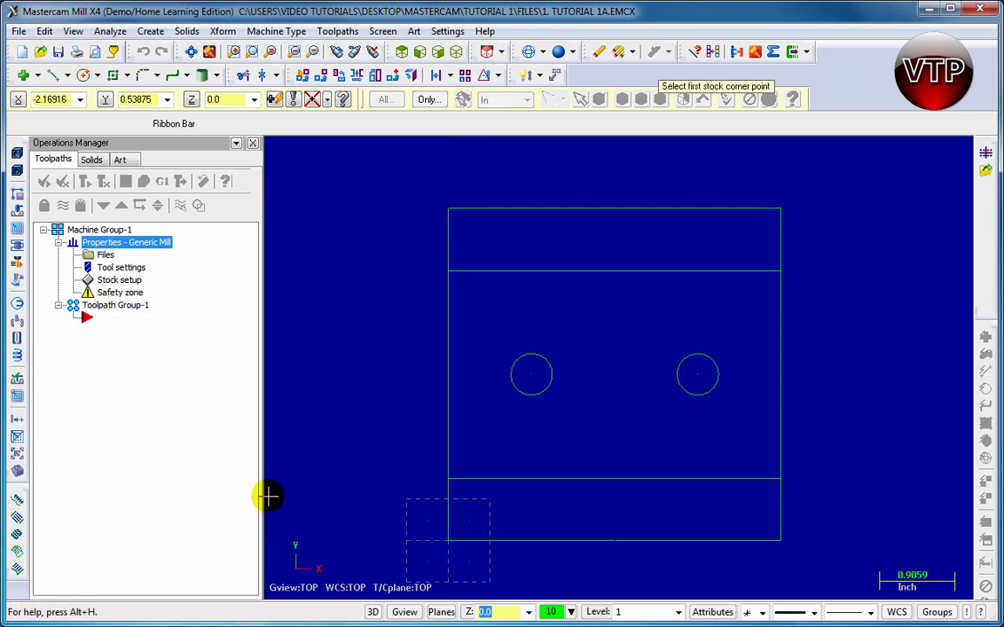
{"action": "left_click", "coordinate": [448, 540]}
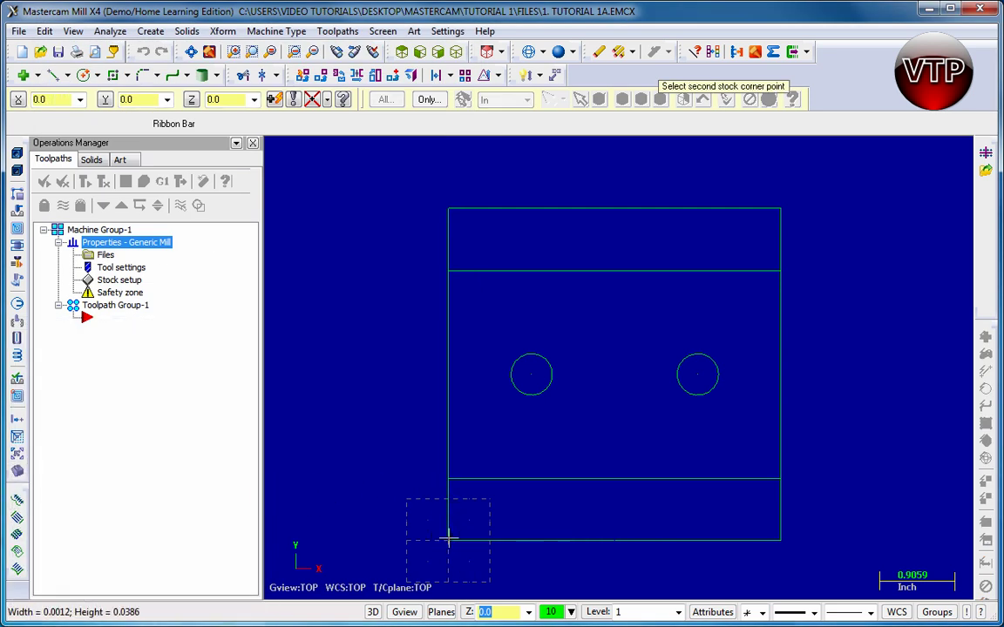
{"action": "left_click", "coordinate": [782, 210]}
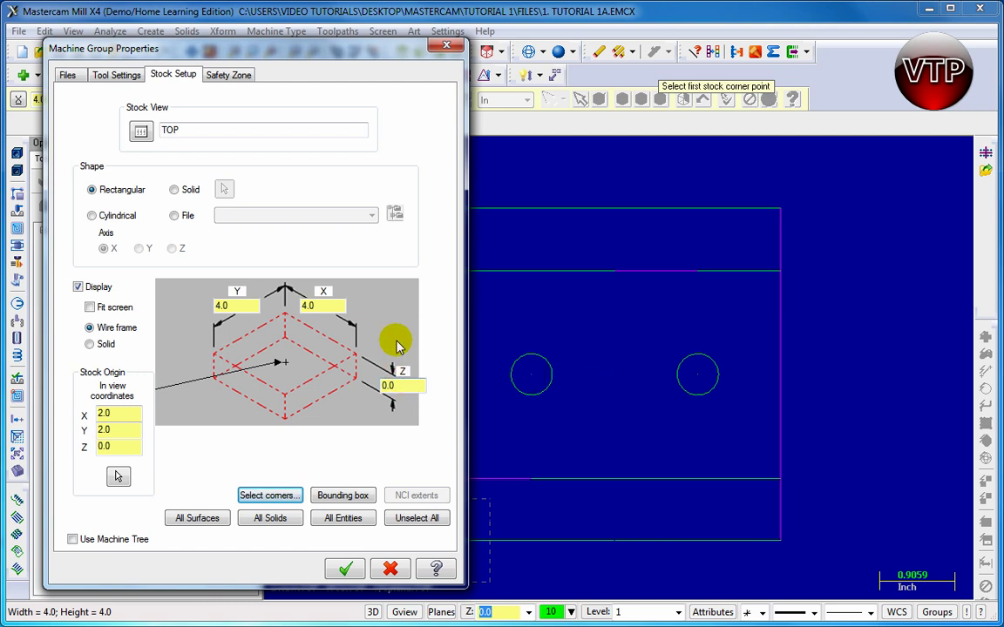
{"action": "left_click", "coordinate": [393, 387]}
{"action": "double_click", "coordinate": [384, 389]}
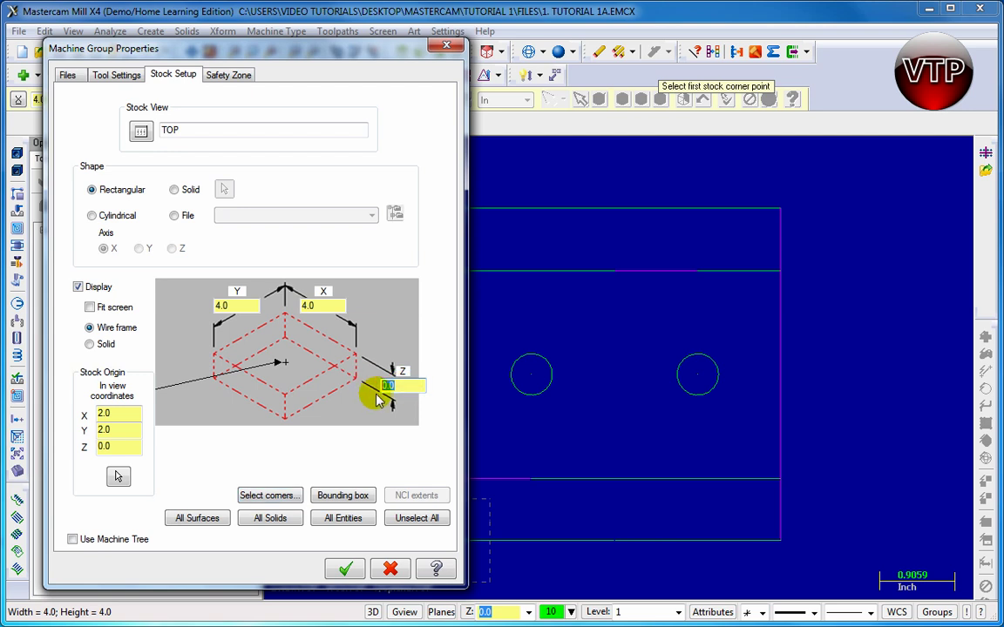
{"action": "type", "text": "1.0"}
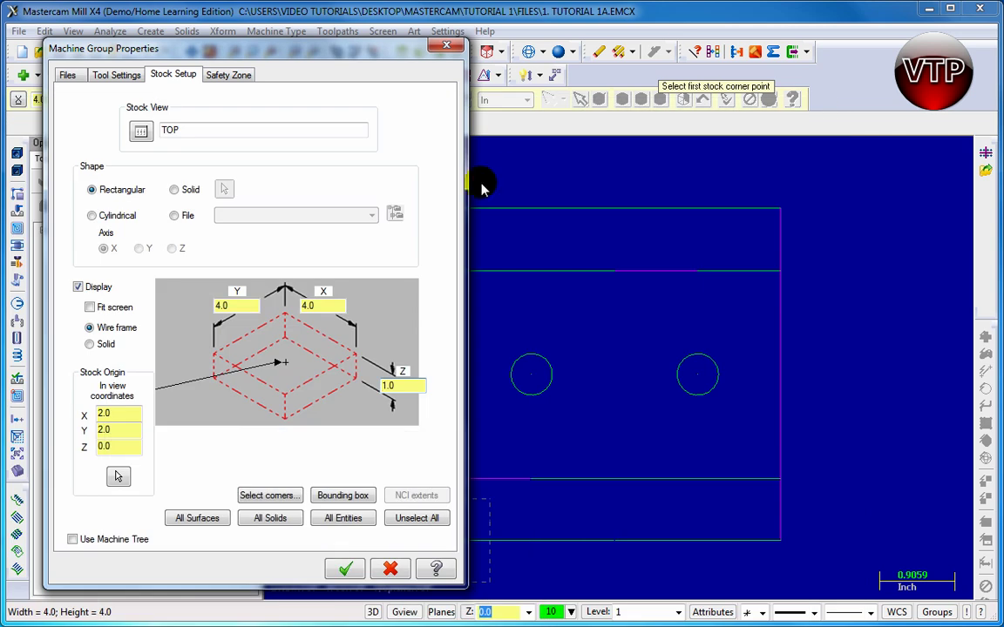
{"action": "left_click", "coordinate": [346, 569]}
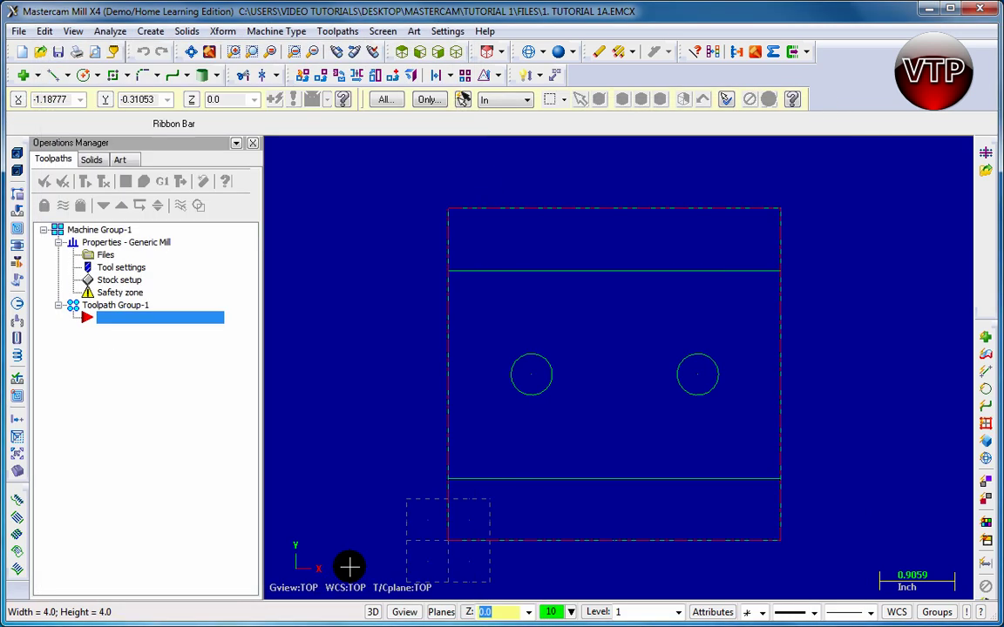
Show the plate and its stock in isometric view, fitted to the graphics area.
{"action": "left_click", "coordinate": [456, 52]}
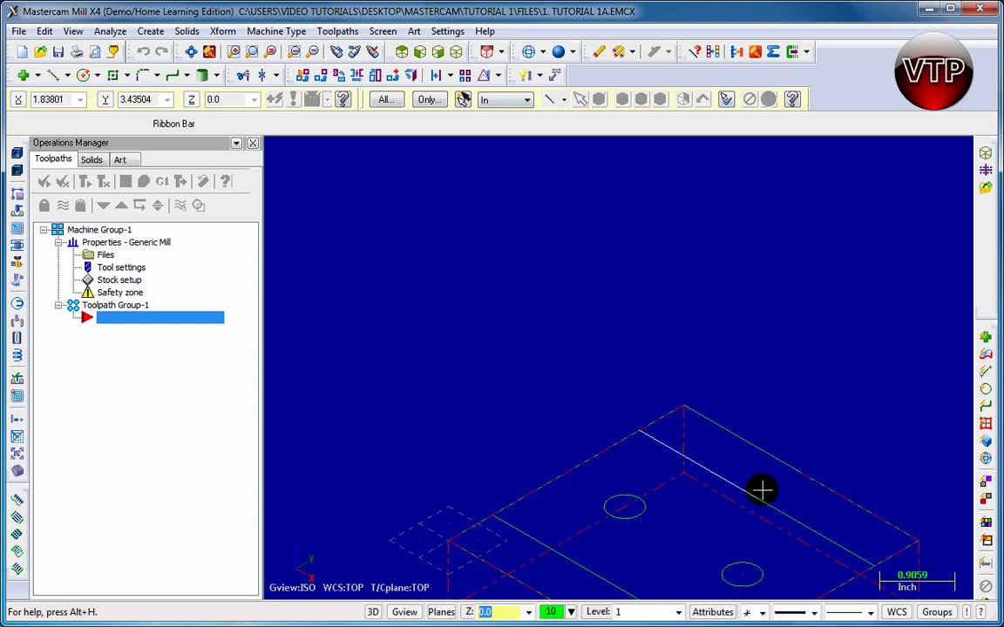
{"action": "left_click", "coordinate": [190, 52]}
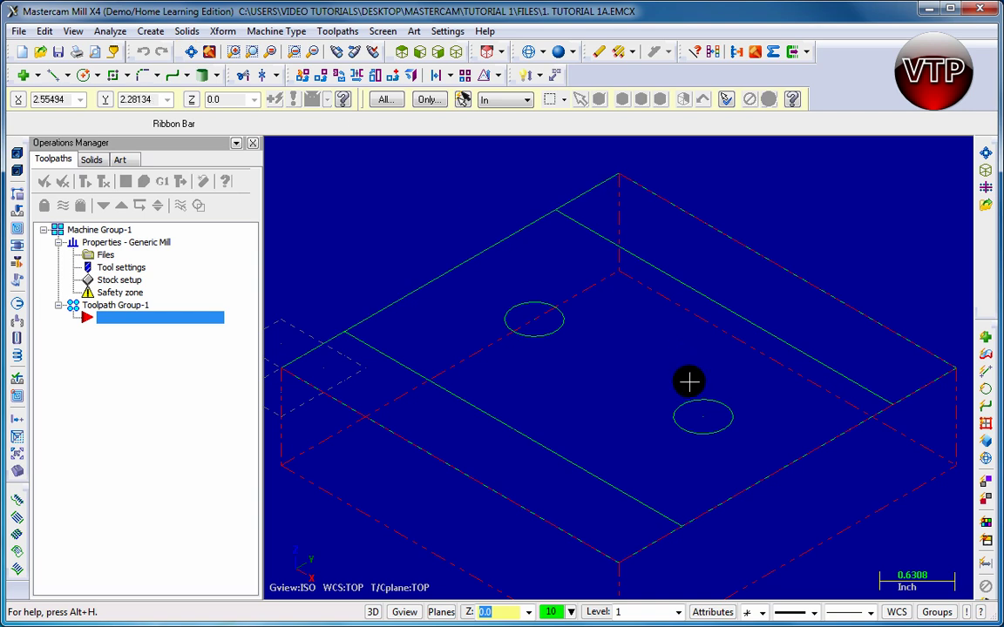
{"action": "scroll", "coordinate": [672, 410], "scroll_direction": "down", "scroll_amount": 3}
{"action": "scroll", "coordinate": [615, 497], "scroll_direction": "up", "scroll_amount": 2}
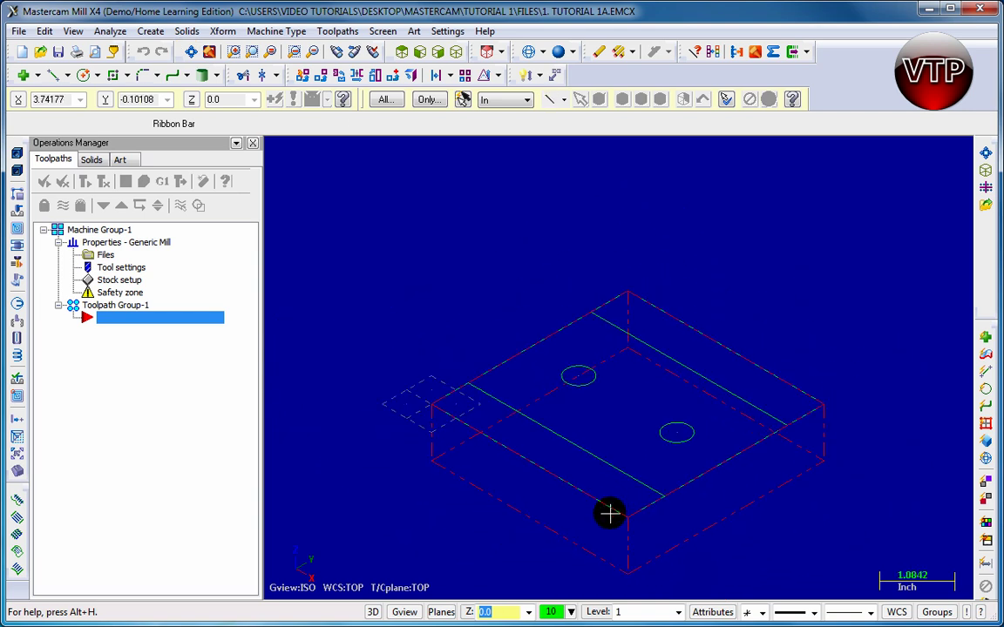
{"action": "left_click", "coordinate": [632, 248]}
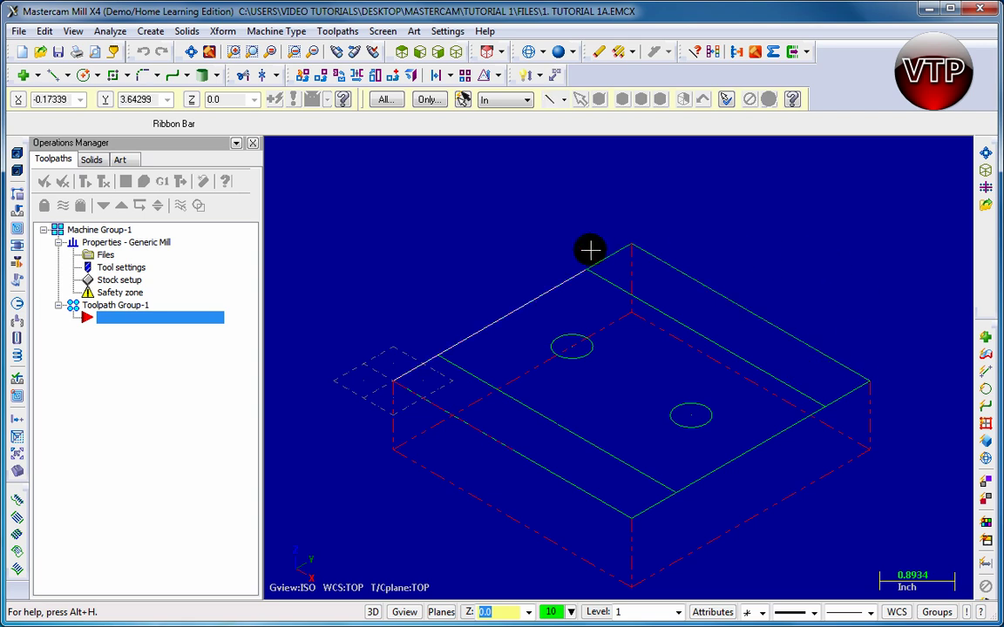
{"action": "left_click", "coordinate": [393, 381]}
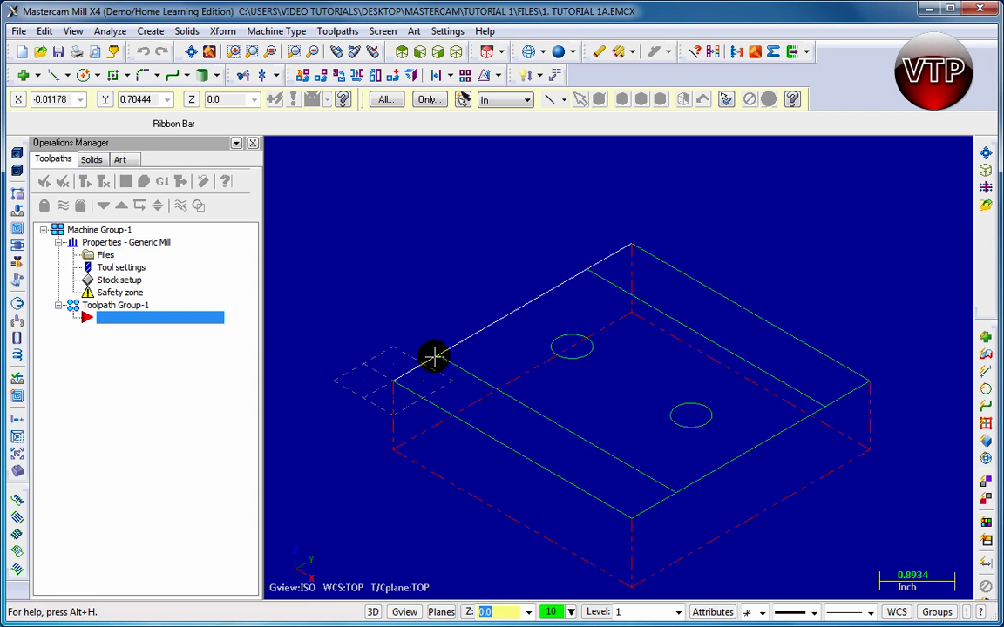
Load the 2D Toolpaths toolbar state and close the Toolbar States window.
{"action": "left_click", "coordinate": [335, 35]}
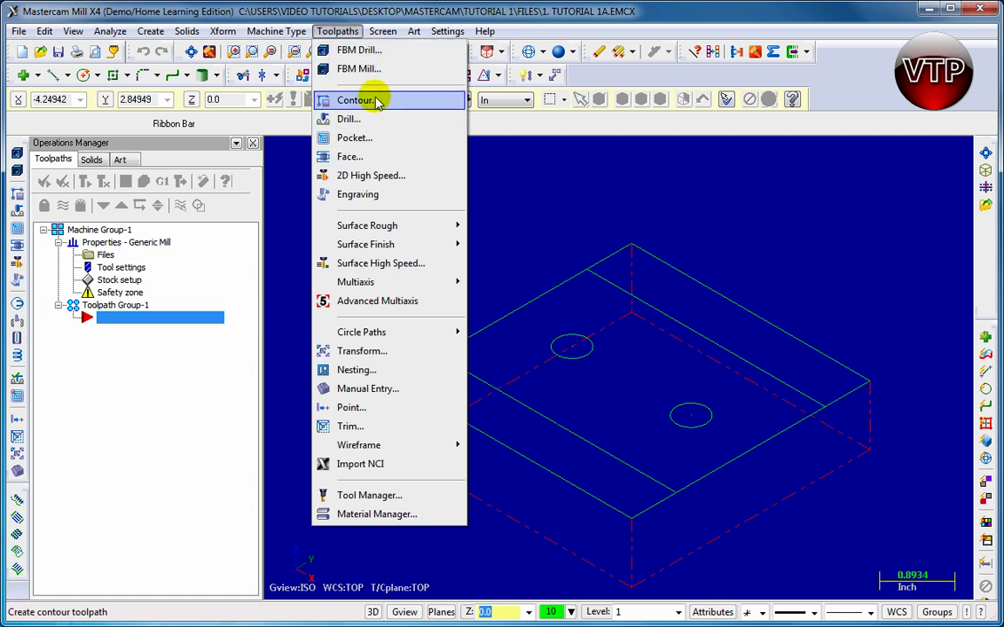
{"action": "mouse_move", "coordinate": [446, 35]}
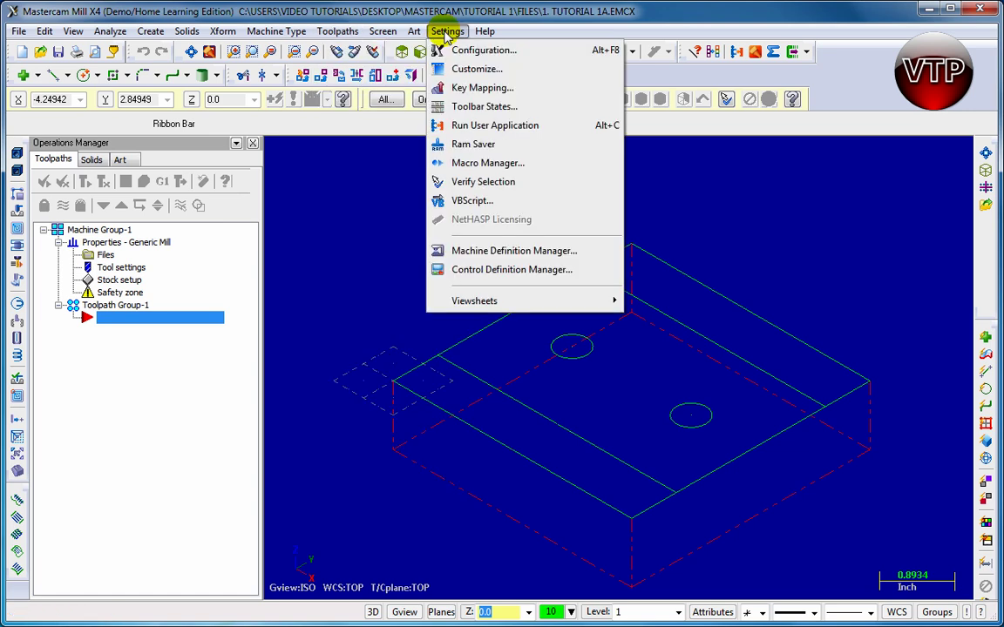
{"action": "left_click", "coordinate": [478, 108]}
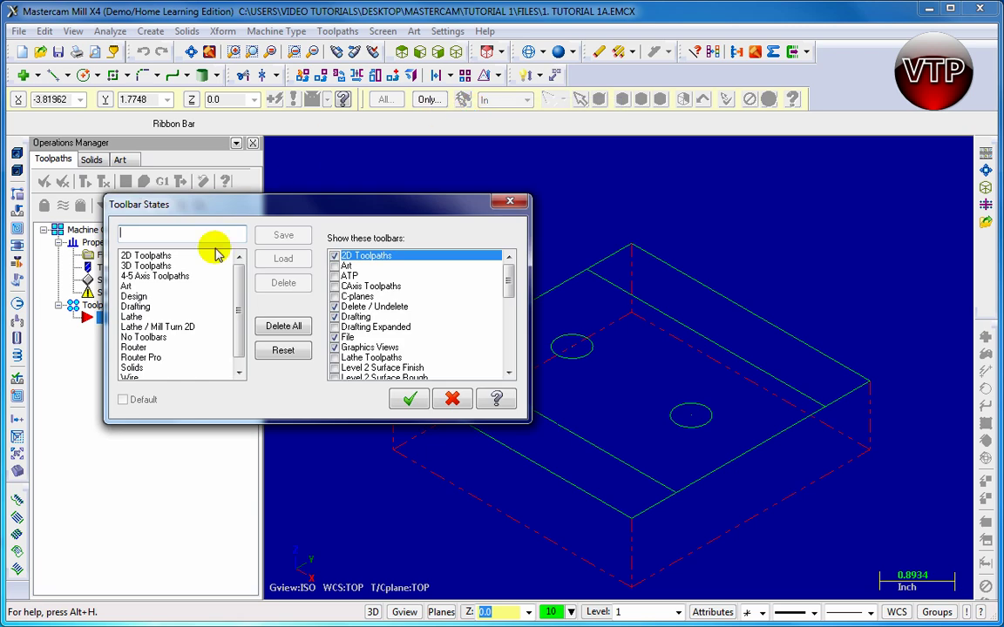
{"action": "left_click", "coordinate": [133, 254]}
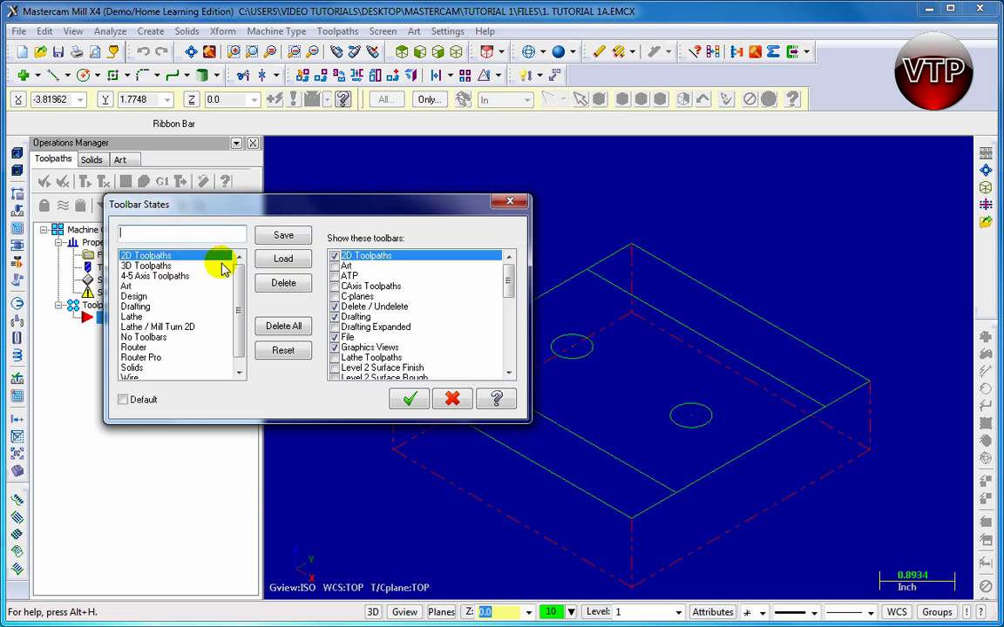
{"action": "left_click", "coordinate": [280, 259]}
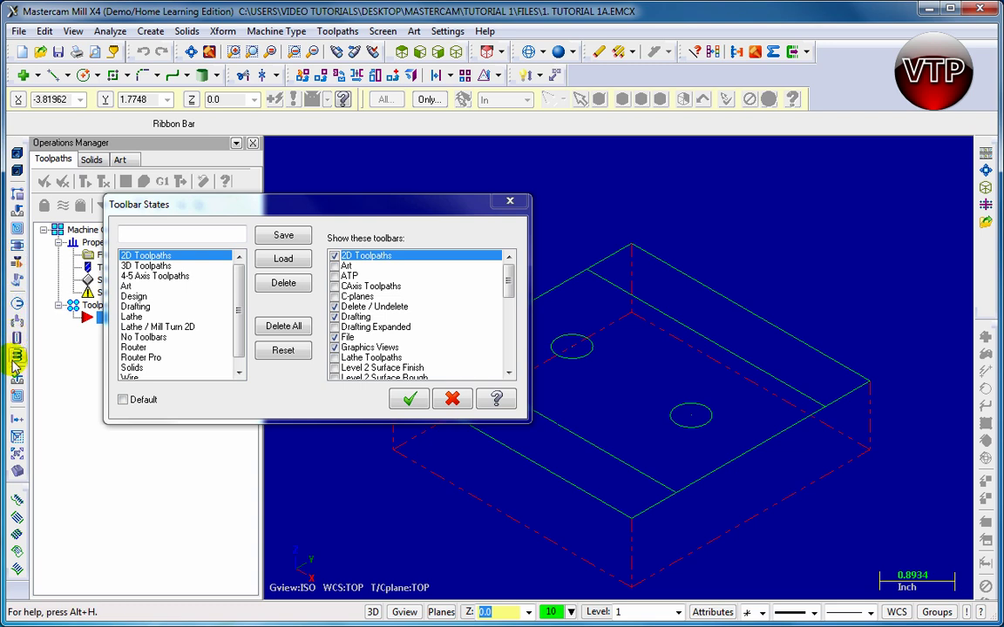
{"action": "left_click", "coordinate": [410, 398]}
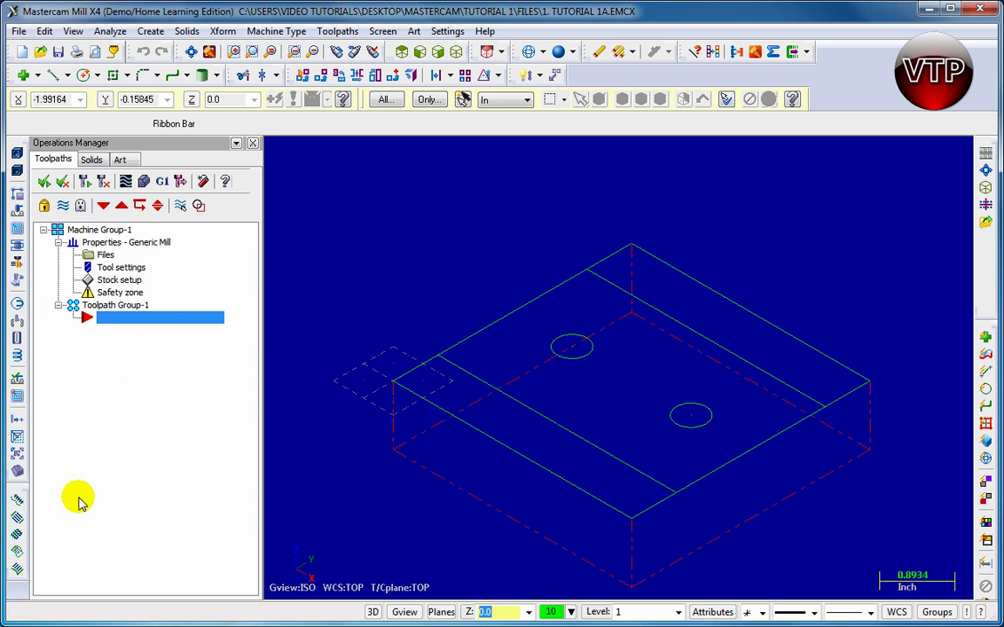
Create a Contour toolpath, accepting the default NC name 1. TUTORIAL 1A.
{"action": "right_click", "coordinate": [77, 568]}
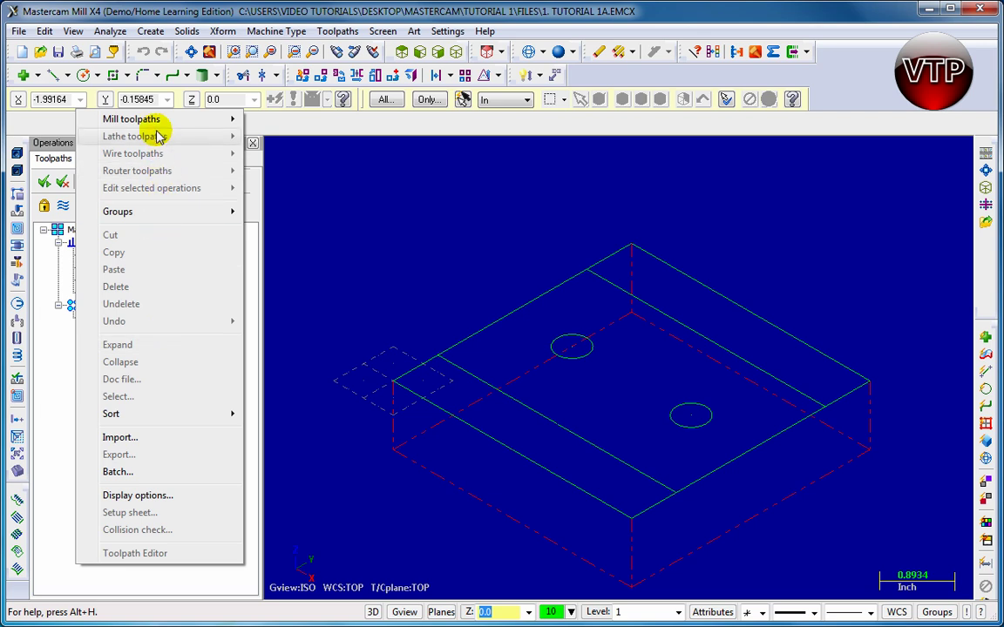
{"action": "mouse_move", "coordinate": [157, 123]}
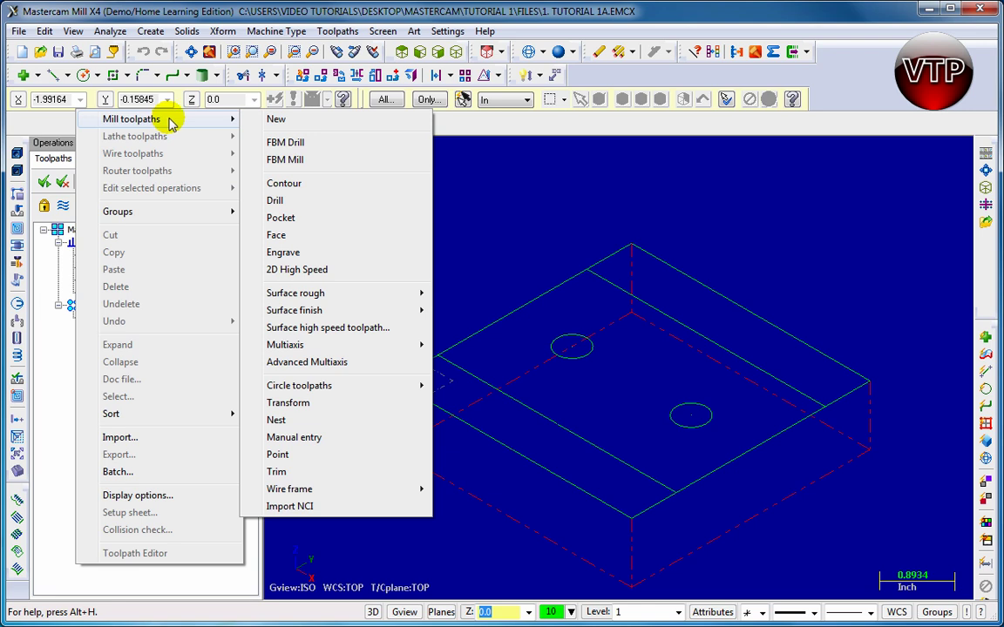
{"action": "left_click", "coordinate": [288, 185]}
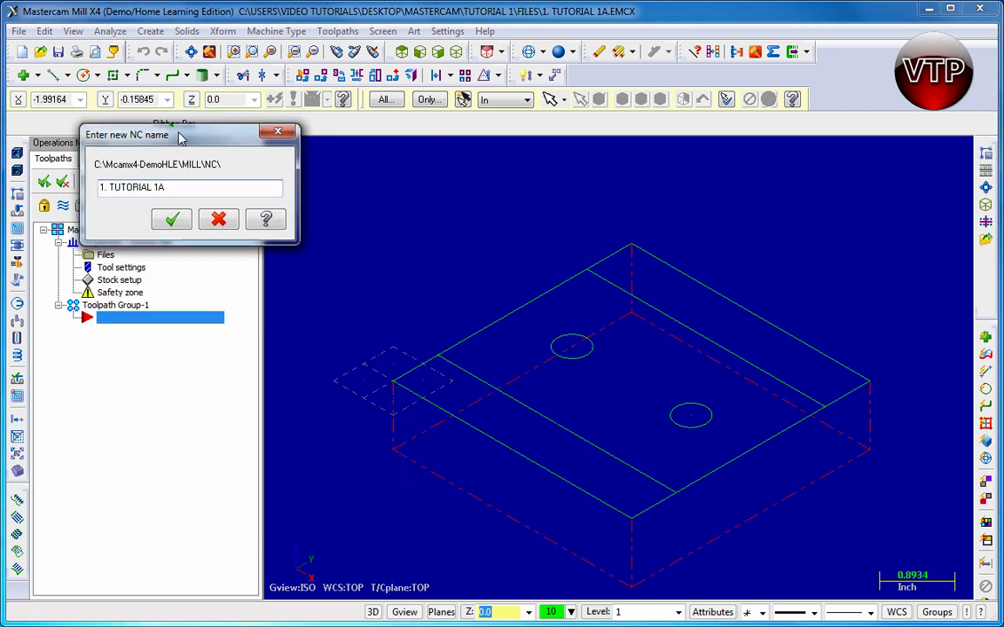
{"action": "left_click_drag", "start_coordinate": [180, 140], "coordinate": [206, 348]}
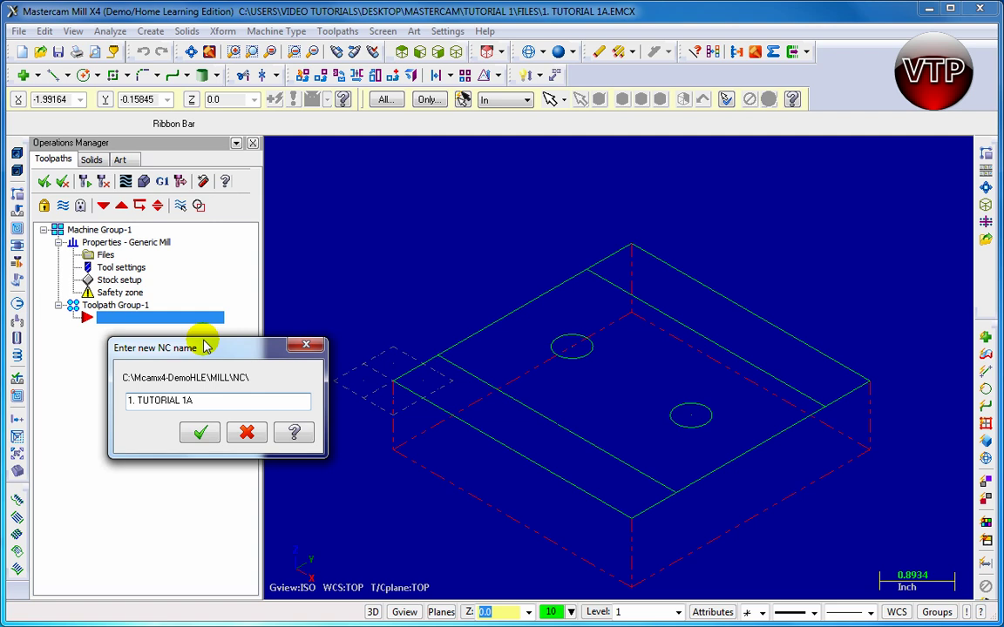
{"action": "left_click", "coordinate": [202, 433]}
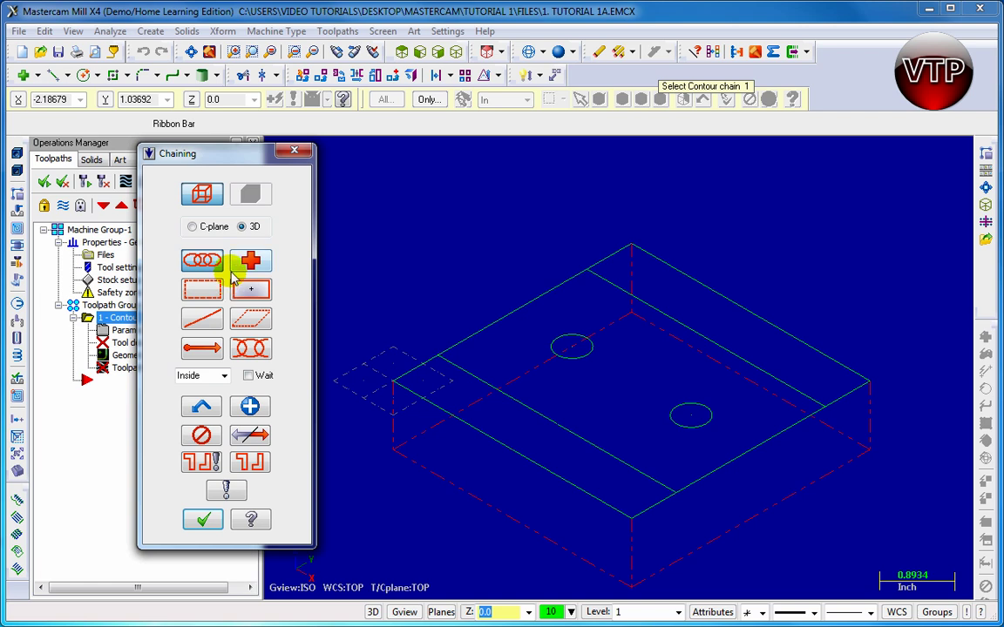
Chain the plate's top back edge and front edge as two separate contour chains.
{"action": "left_click", "coordinate": [624, 290]}
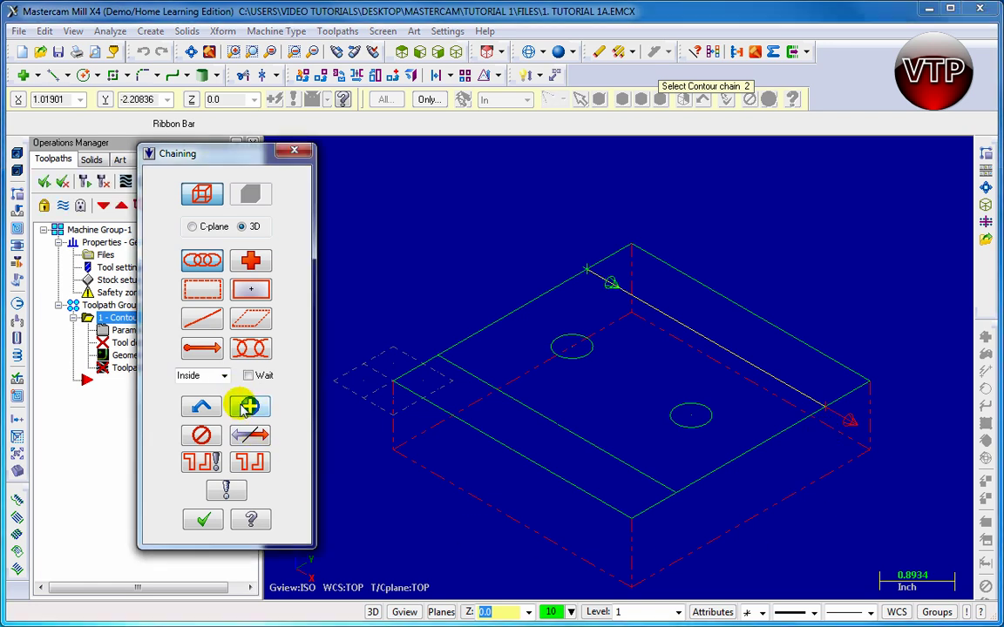
{"action": "left_click", "coordinate": [250, 407]}
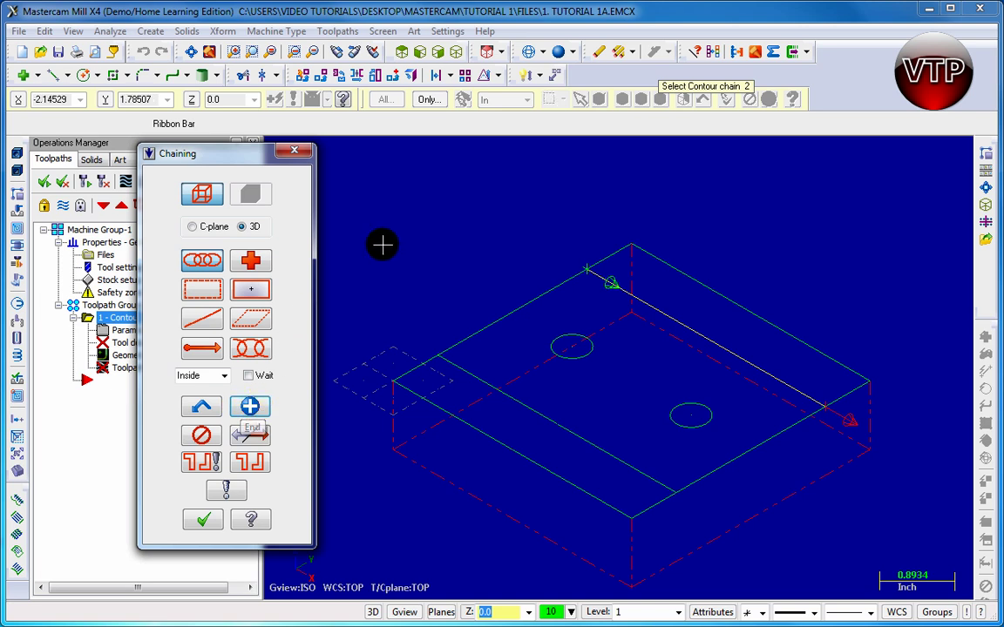
{"action": "left_click", "coordinate": [639, 471]}
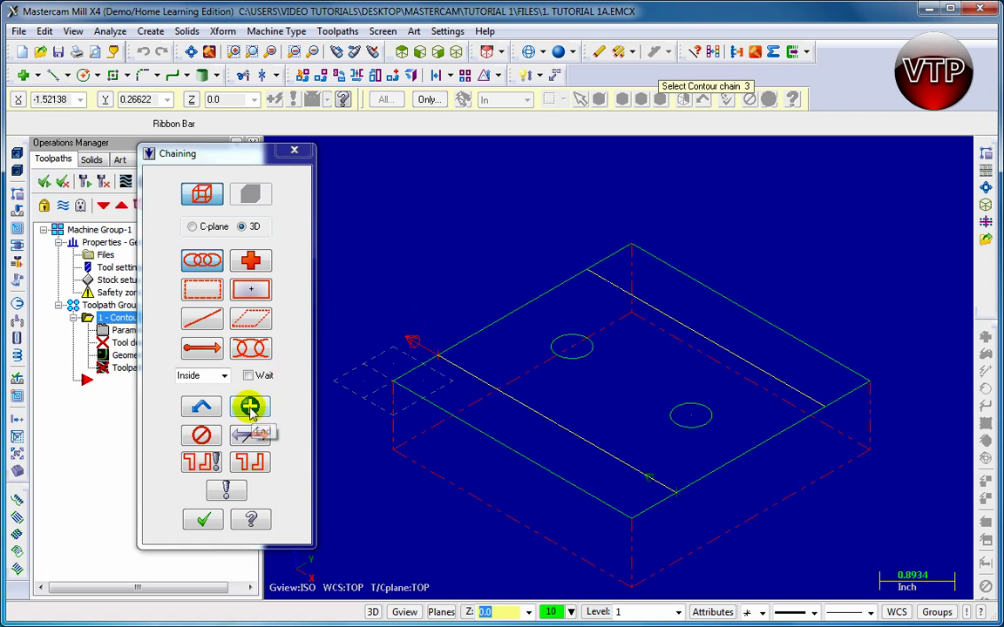
{"action": "left_click", "coordinate": [204, 521]}
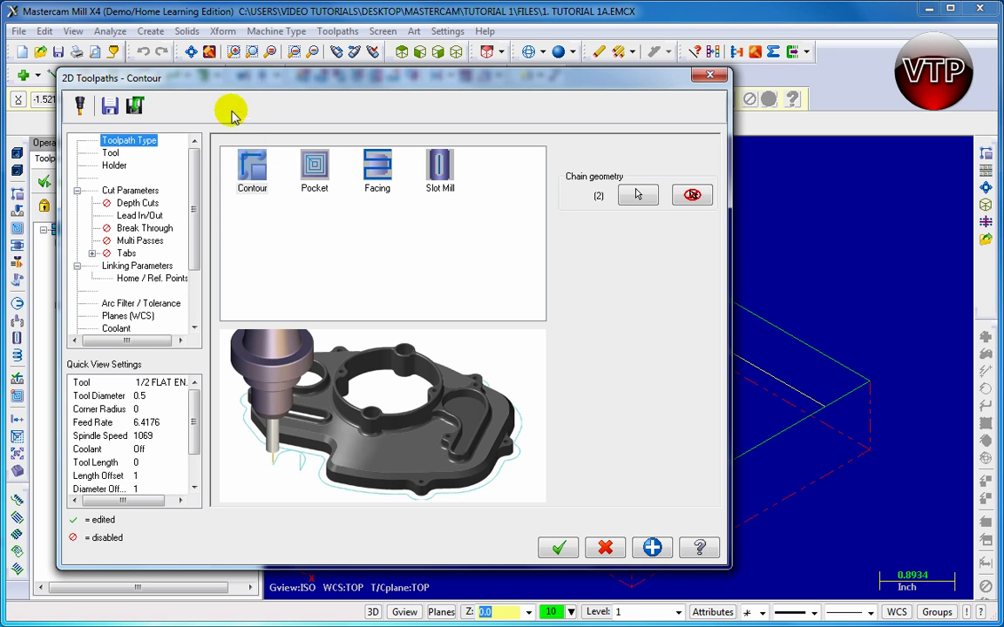
Show the Contour Tool page, currently listing the 0.5-diameter 1/2 FLAT ENDMILL.
{"action": "left_click_drag", "start_coordinate": [222, 86], "coordinate": [226, 75]}
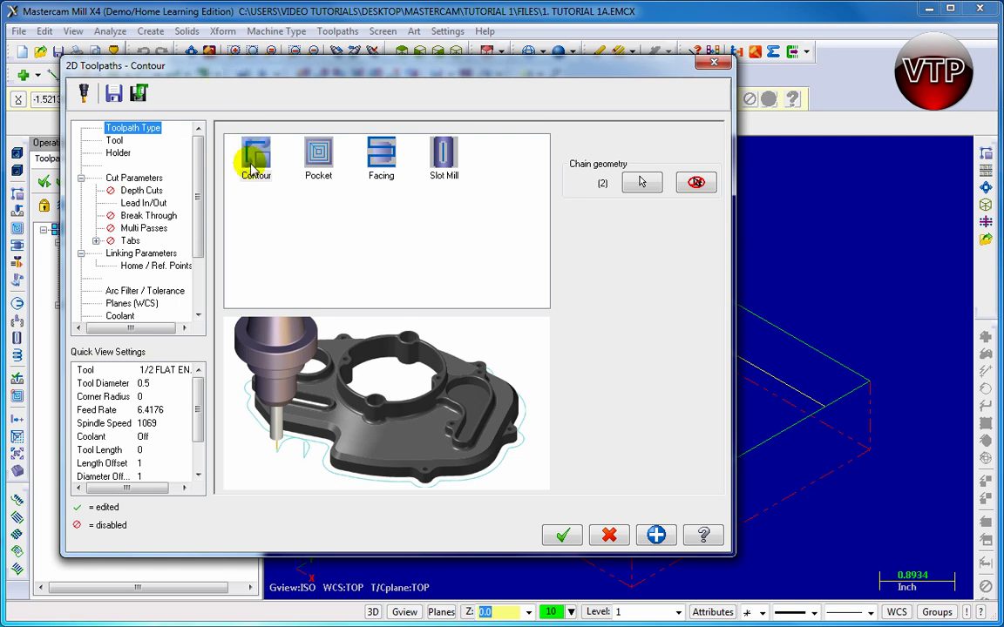
{"action": "left_click", "coordinate": [115, 142]}
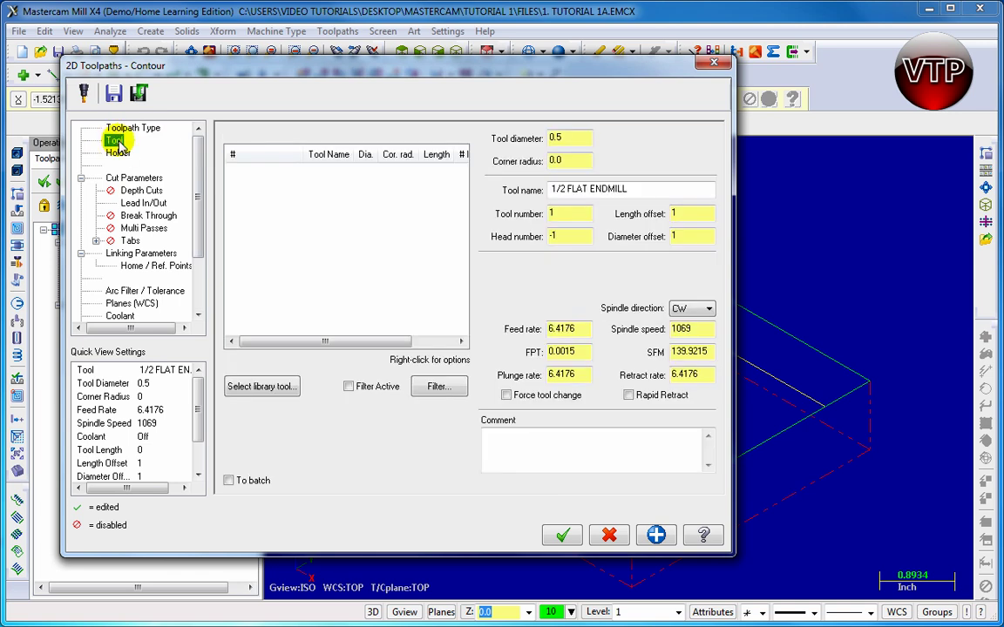
Filter the tool list to flat endmills of 0.75 diameter.
{"action": "left_click", "coordinate": [439, 390]}
{"action": "left_click", "coordinate": [439, 389]}
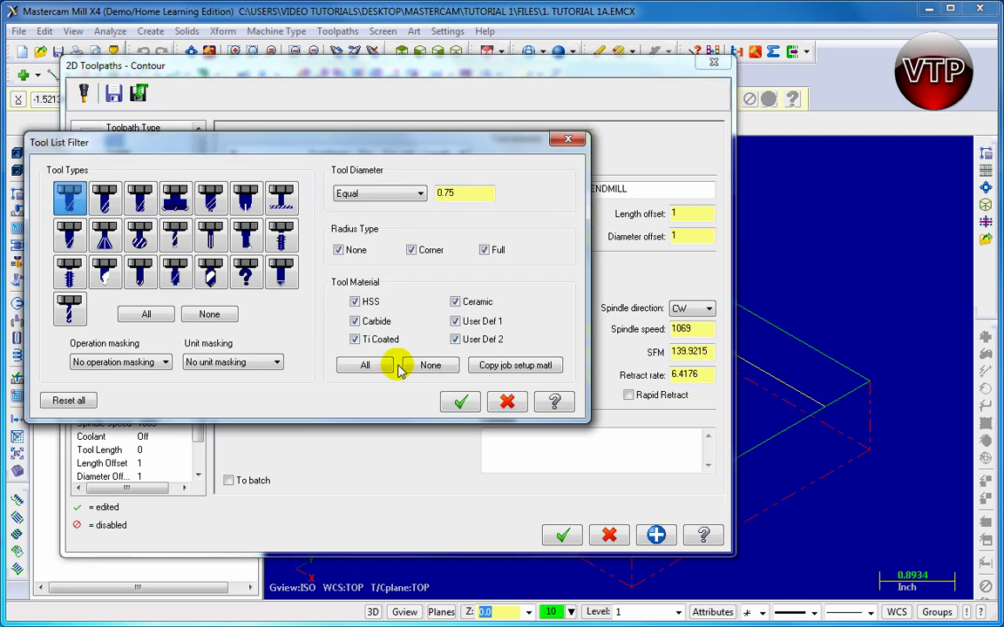
{"action": "left_click", "coordinate": [175, 202]}
{"action": "left_click", "coordinate": [69, 200]}
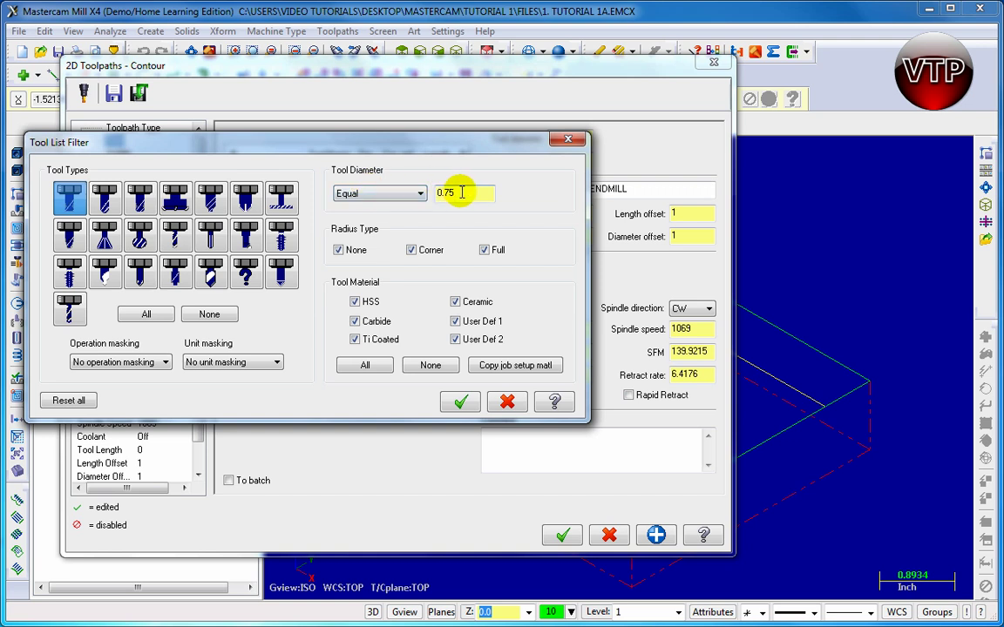
{"action": "left_click", "coordinate": [460, 404]}
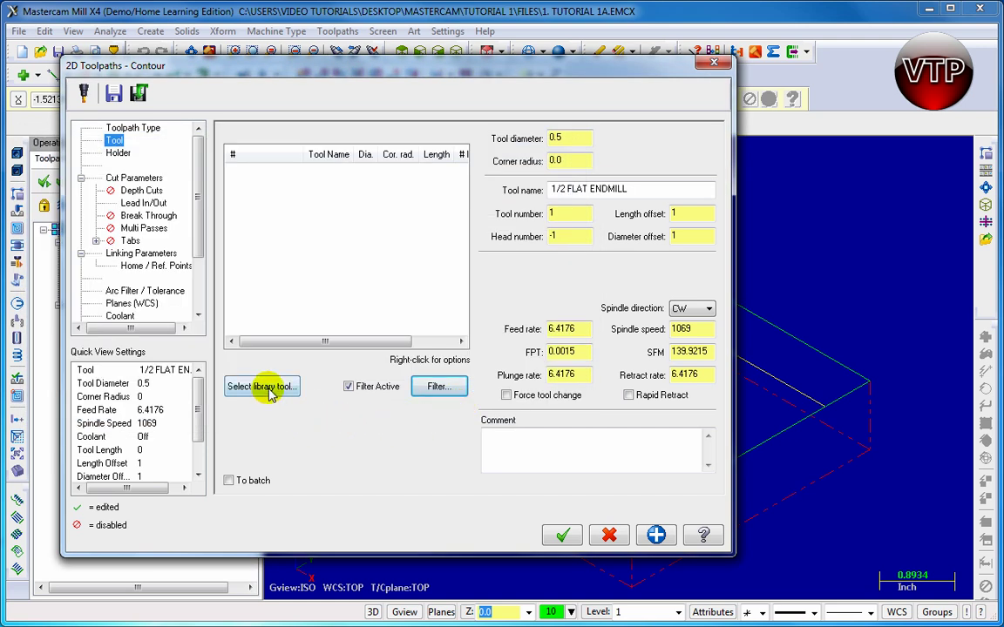
Select the 3/4 FLAT ENDMILL from the tool library.
{"action": "left_click", "coordinate": [270, 391]}
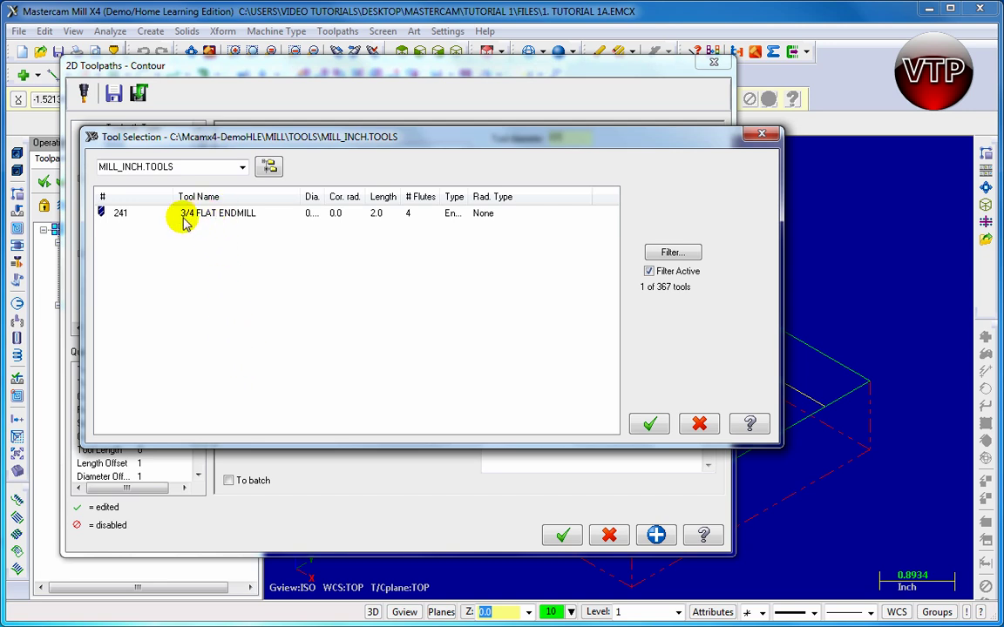
{"action": "left_click", "coordinate": [232, 219]}
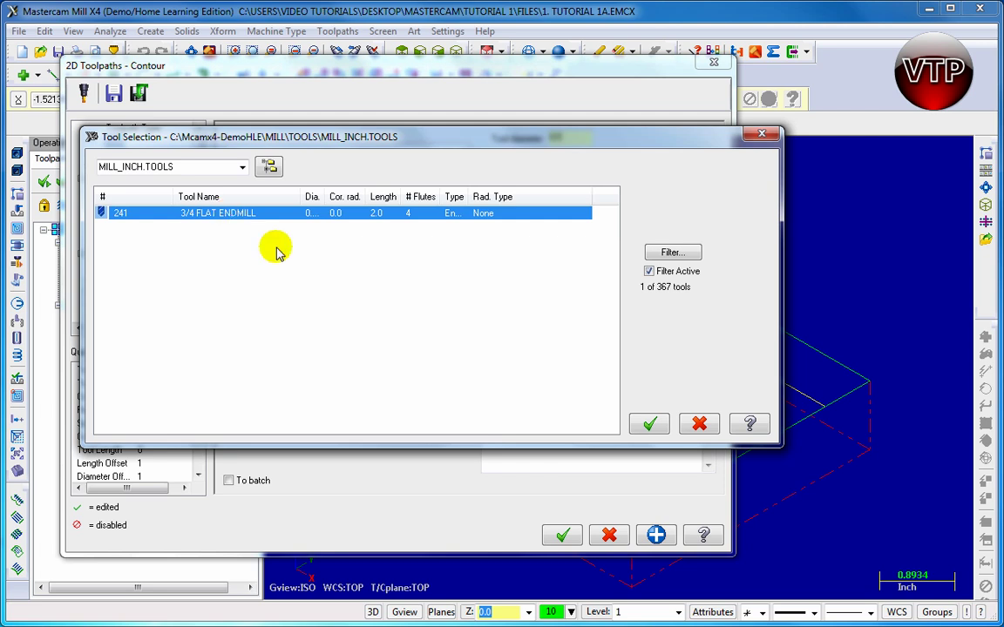
{"action": "left_click", "coordinate": [657, 423]}
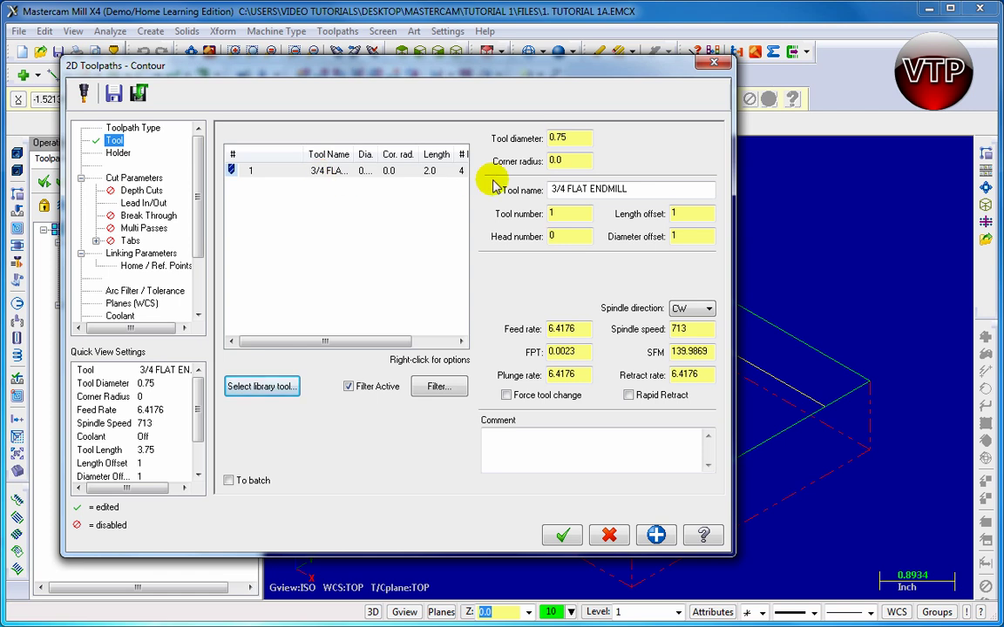
Set the 3/4 flat endmill's feed rate to 36 and spindle speed to 4500.
{"action": "double_click", "coordinate": [579, 329]}
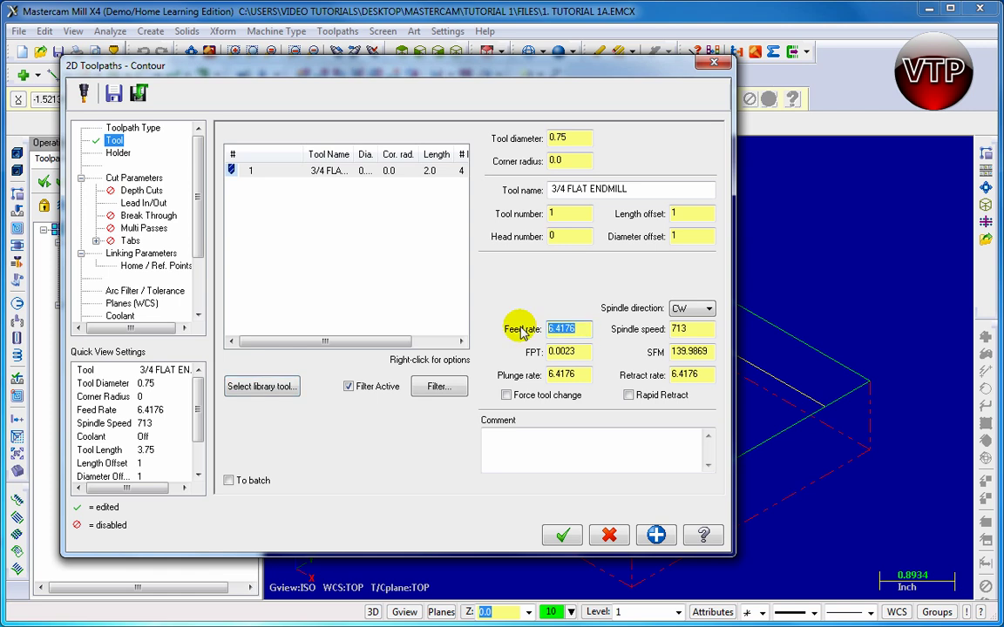
{"action": "type", "text": "36.00"}
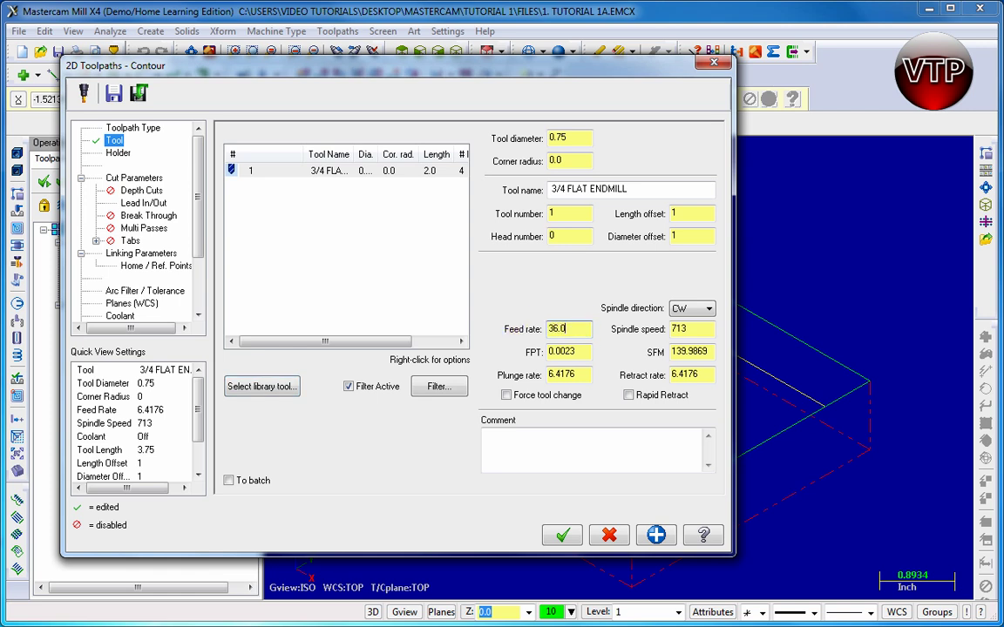
{"action": "double_click", "coordinate": [689, 328]}
{"action": "type", "text": "4500"}
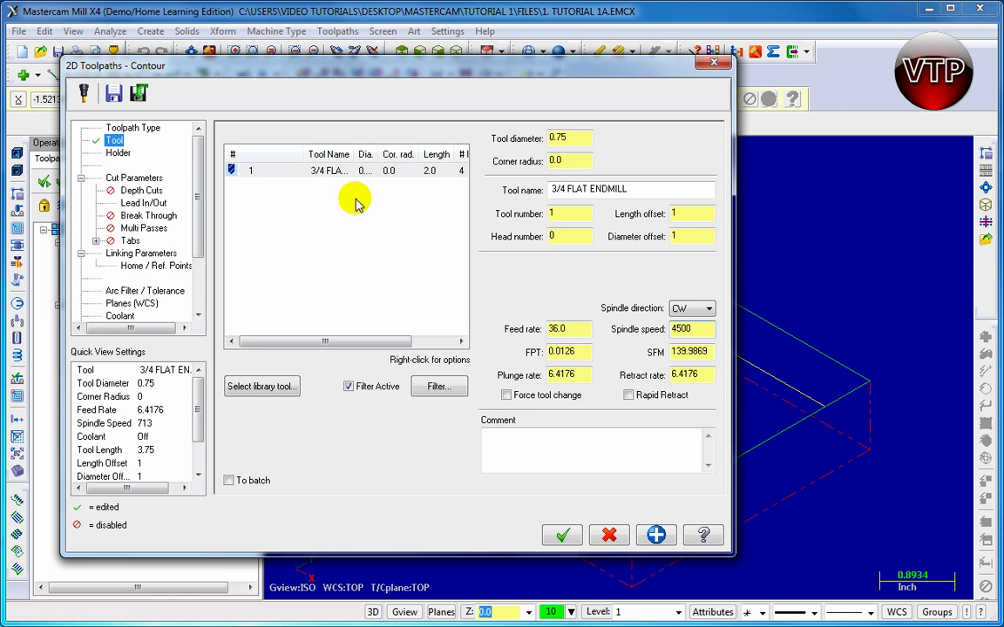
{"action": "left_click", "coordinate": [116, 153]}
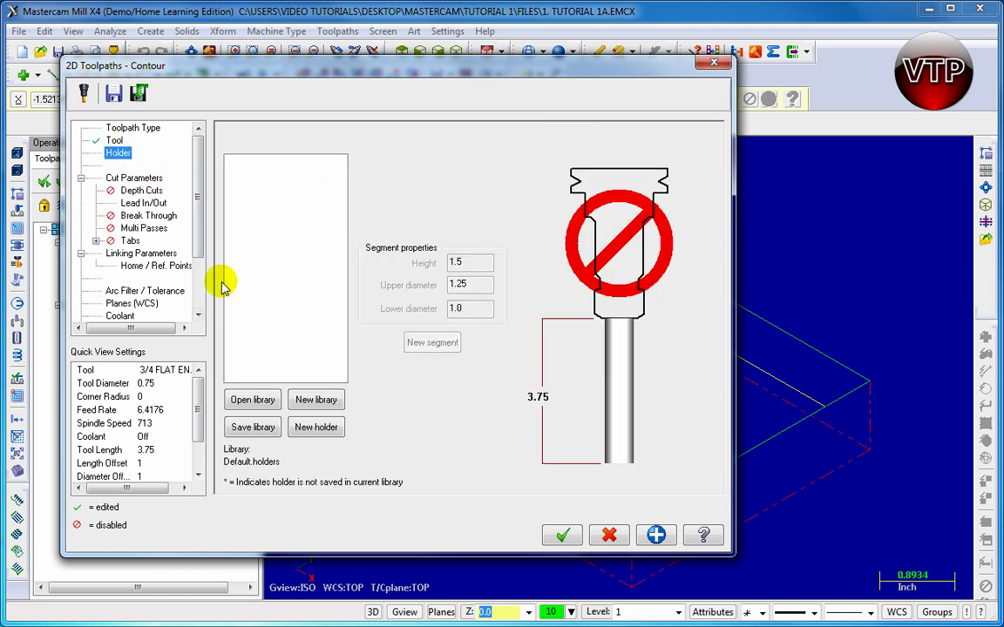
Load the BT35.holders library, assign holder B3C4-0020 to the tool, and apply.
{"action": "left_click", "coordinate": [261, 399]}
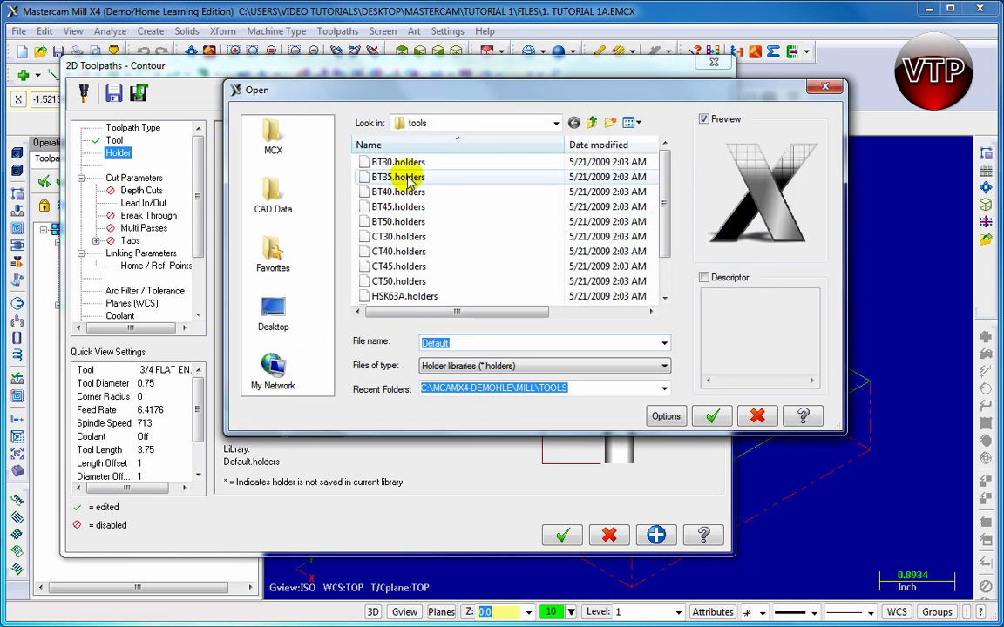
{"action": "left_click", "coordinate": [411, 176]}
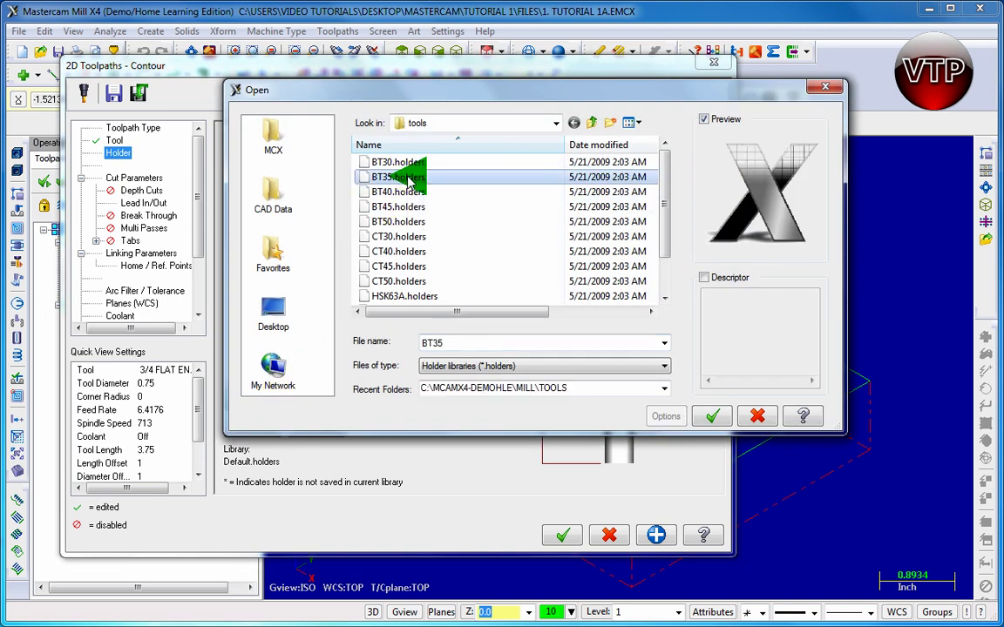
{"action": "left_click", "coordinate": [707, 418]}
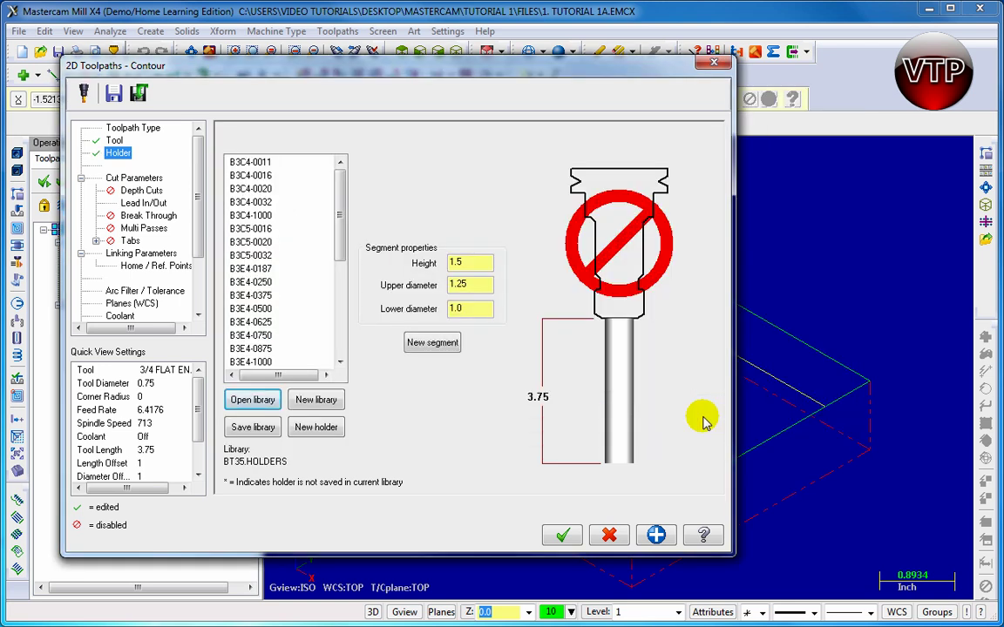
{"action": "left_click", "coordinate": [248, 188]}
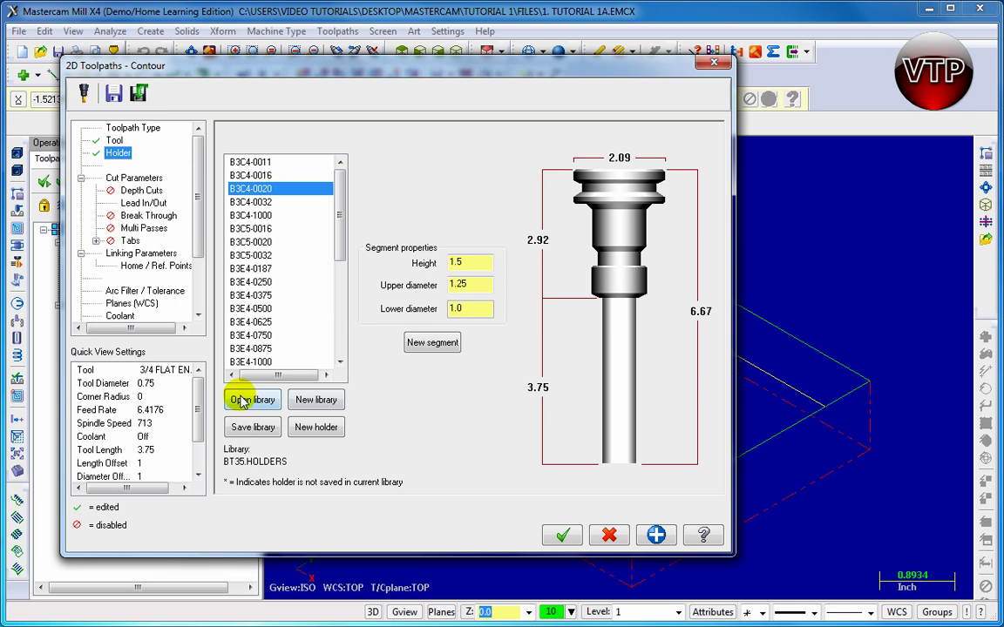
{"action": "left_click", "coordinate": [656, 535]}
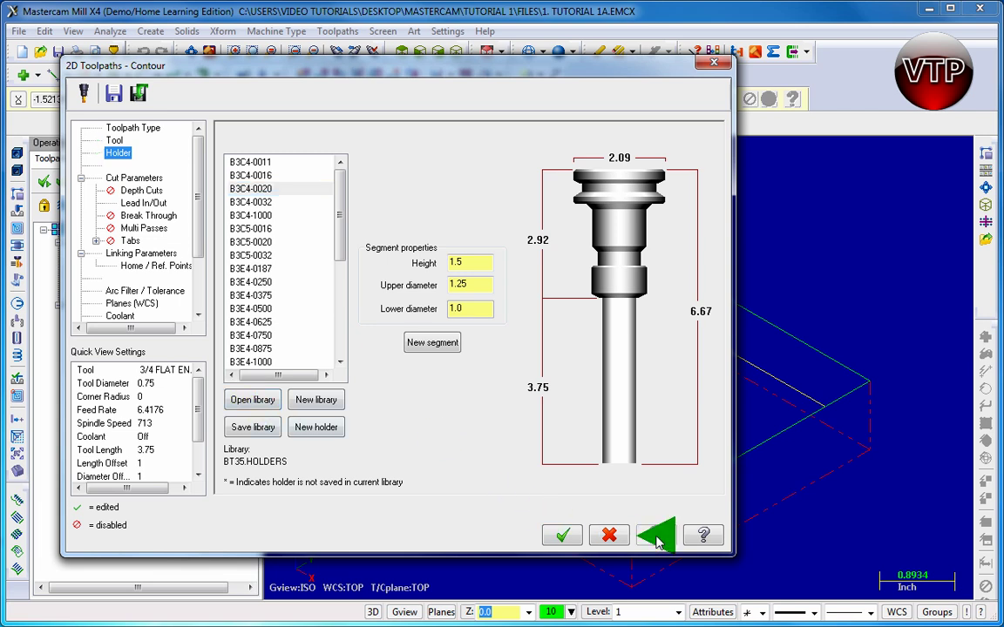
Review the cut parameters' compensation, then view the Lead In/Out settings with 0.75 tangent arcs.
{"action": "left_click", "coordinate": [135, 178]}
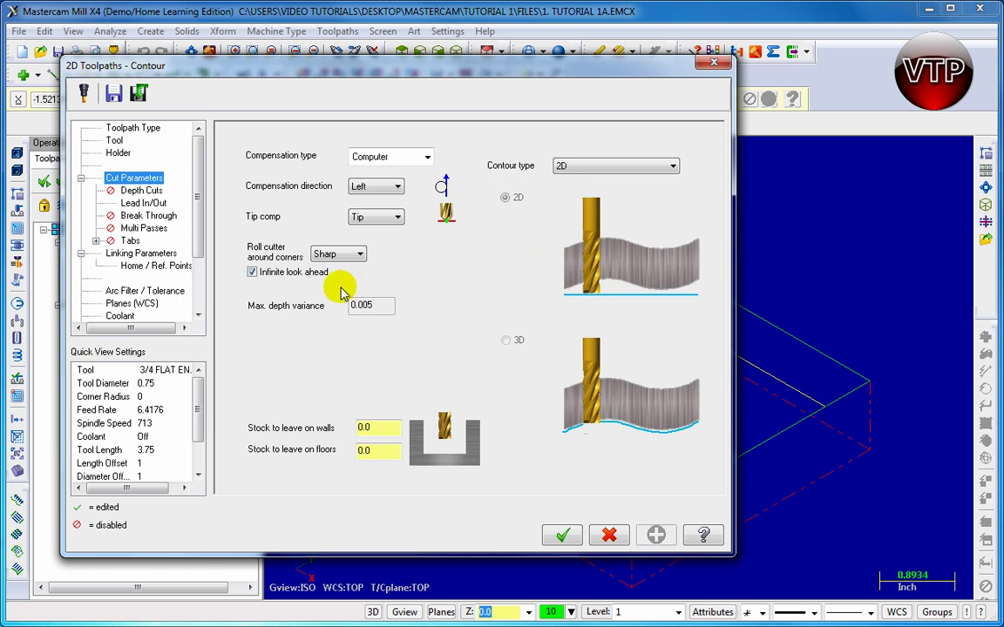
{"action": "left_click", "coordinate": [144, 203]}
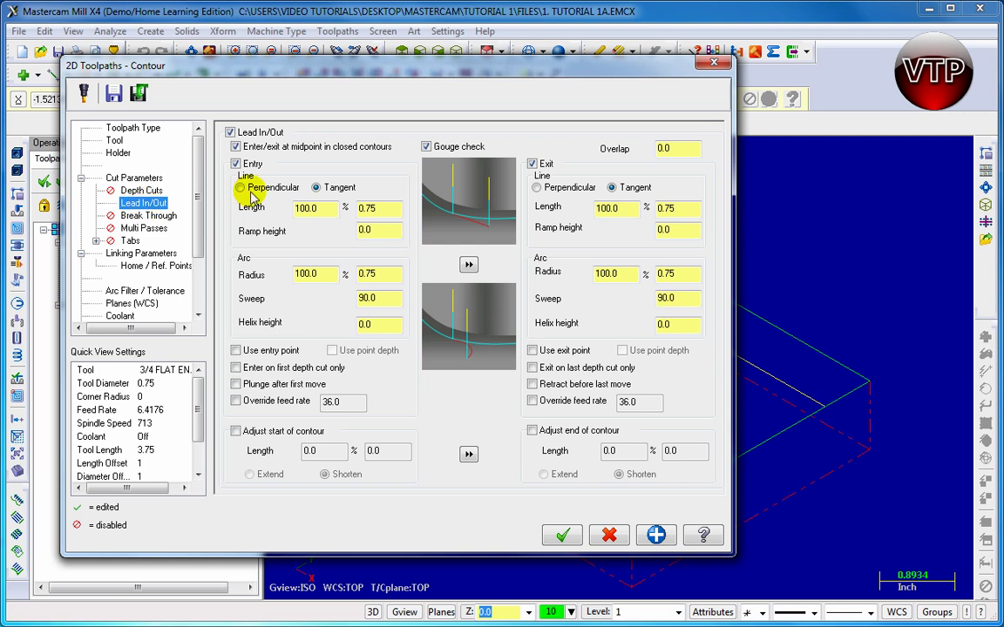
Remove entry and exit leads and extend both contour start and end by 100% (0.75).
{"action": "left_click", "coordinate": [236, 164]}
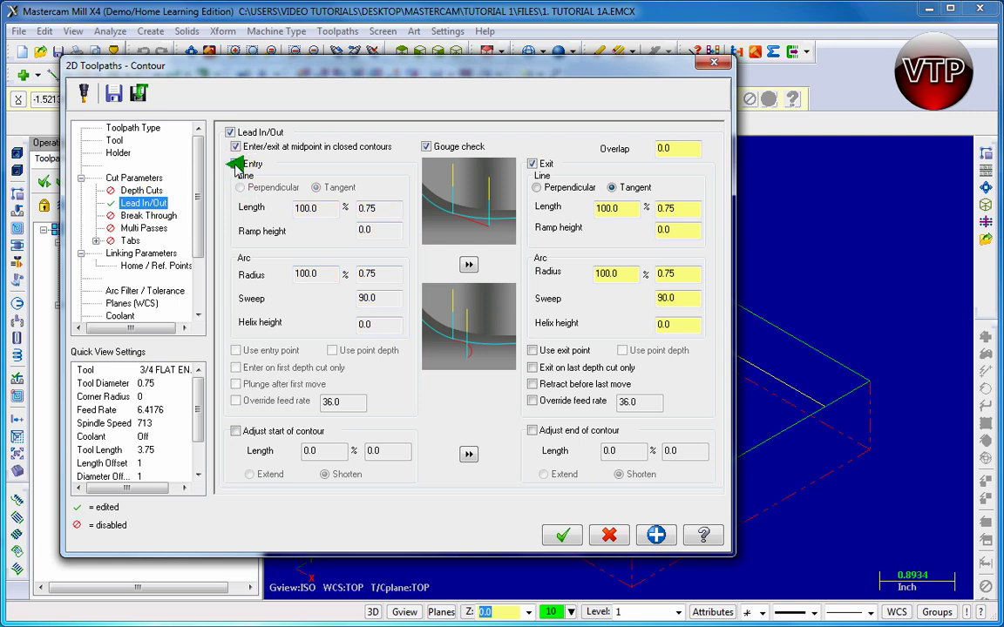
{"action": "left_click", "coordinate": [533, 164]}
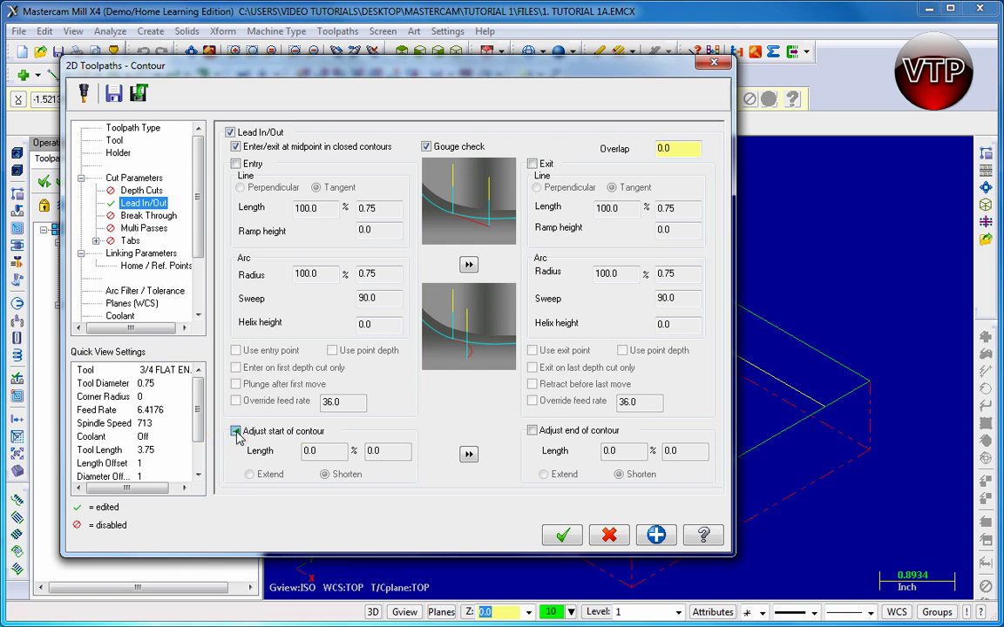
{"action": "left_click", "coordinate": [234, 431]}
{"action": "double_click", "coordinate": [346, 454]}
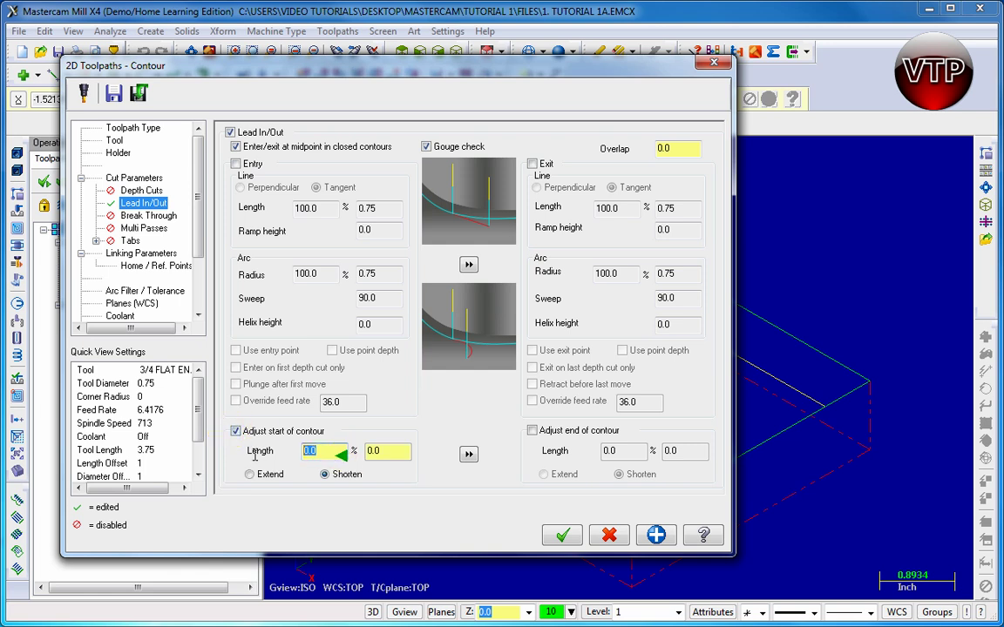
{"action": "type", "text": "10"}
{"action": "left_click", "coordinate": [251, 475]}
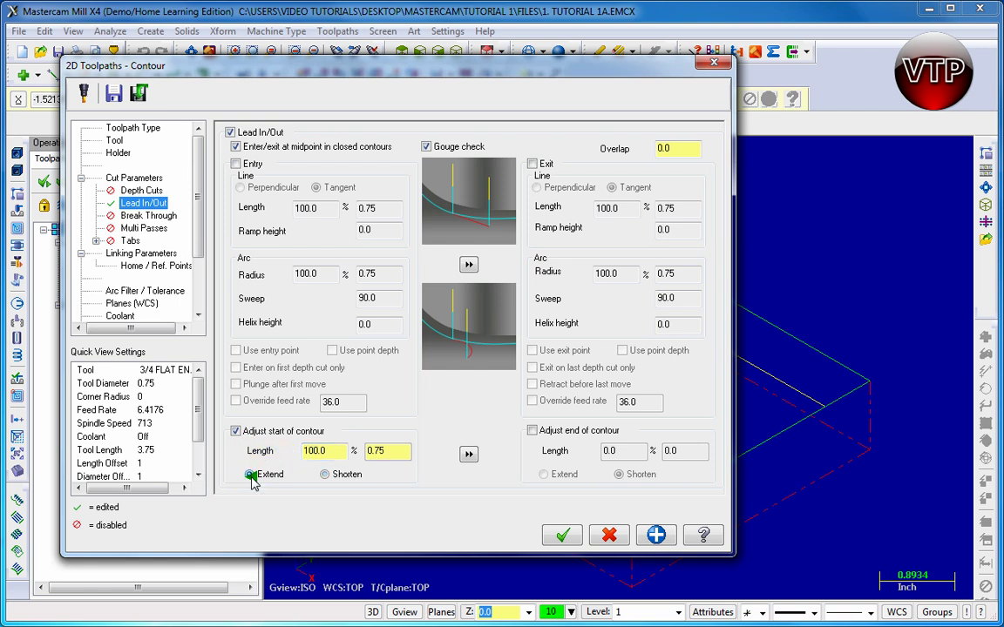
{"action": "left_click", "coordinate": [469, 454]}
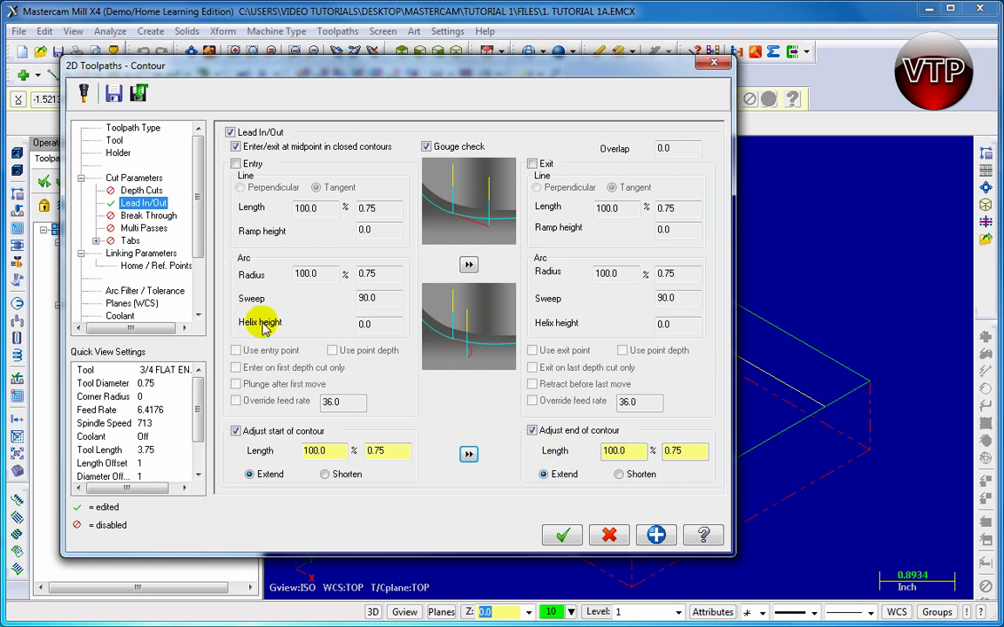
{"action": "left_click", "coordinate": [656, 535]}
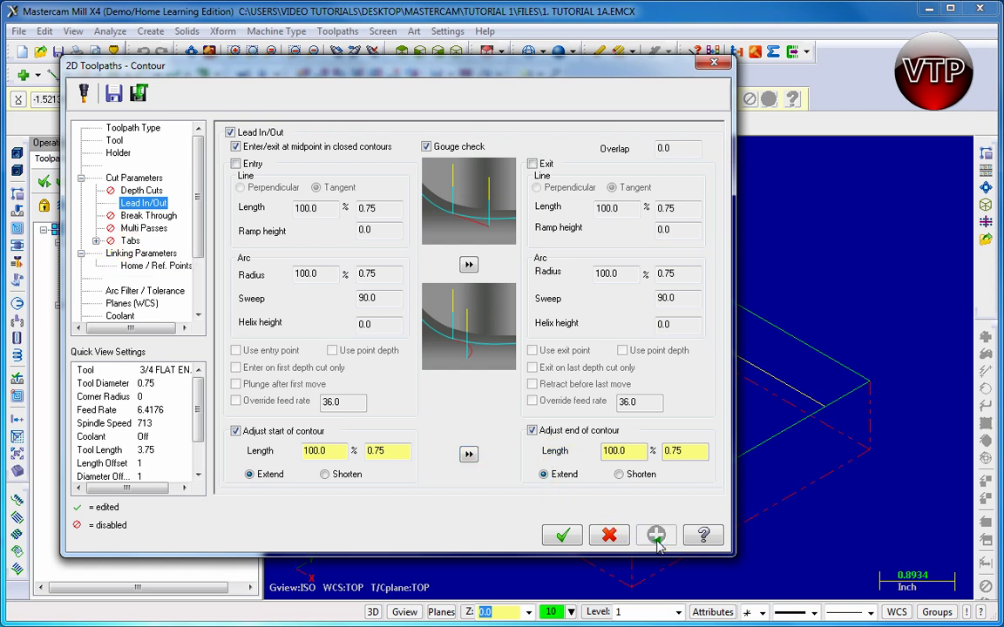
Enable multi passes: 2 rough at 0.5 spacing, 1 finish pass, tool kept down.
{"action": "left_click", "coordinate": [141, 228]}
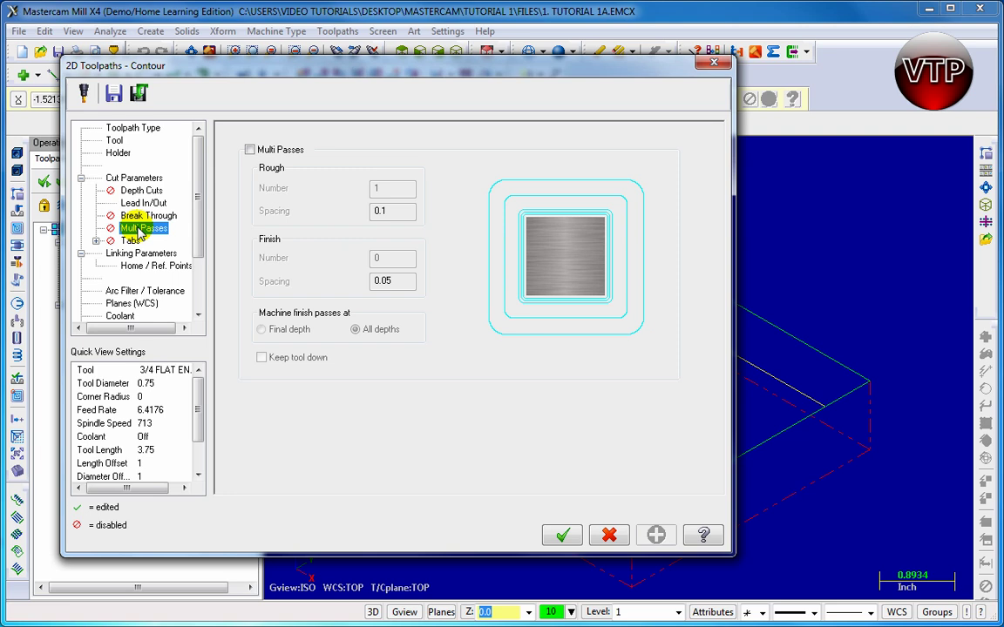
{"action": "left_click", "coordinate": [250, 150]}
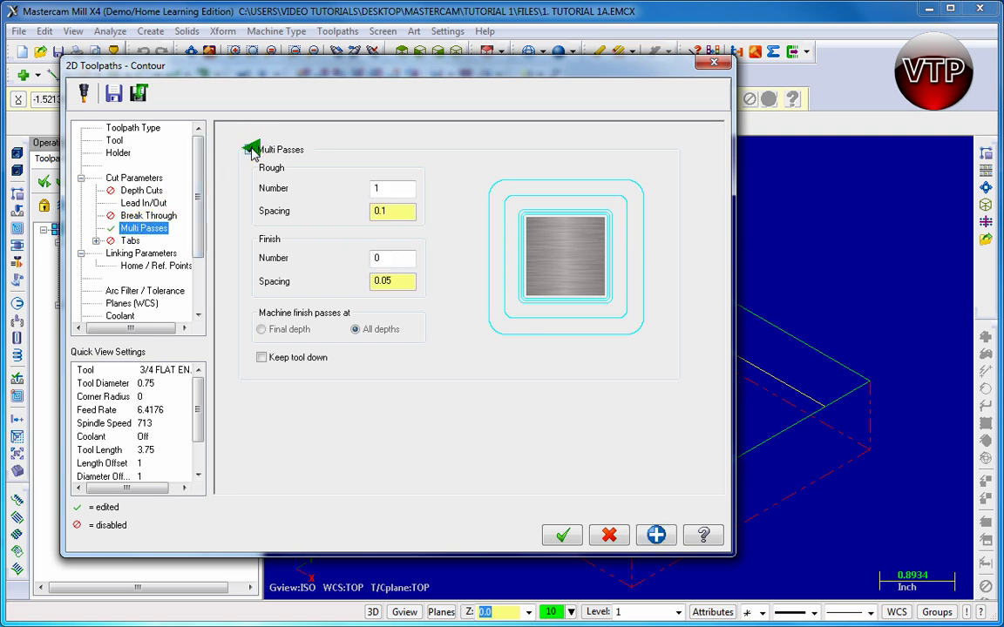
{"action": "double_click", "coordinate": [381, 211]}
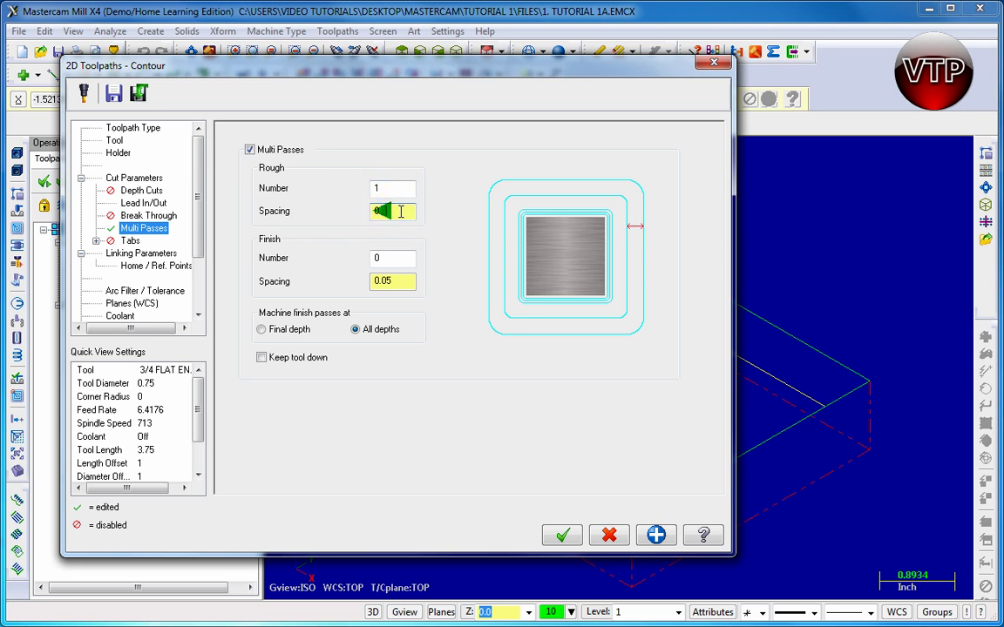
{"action": "type", "text": "0.5"}
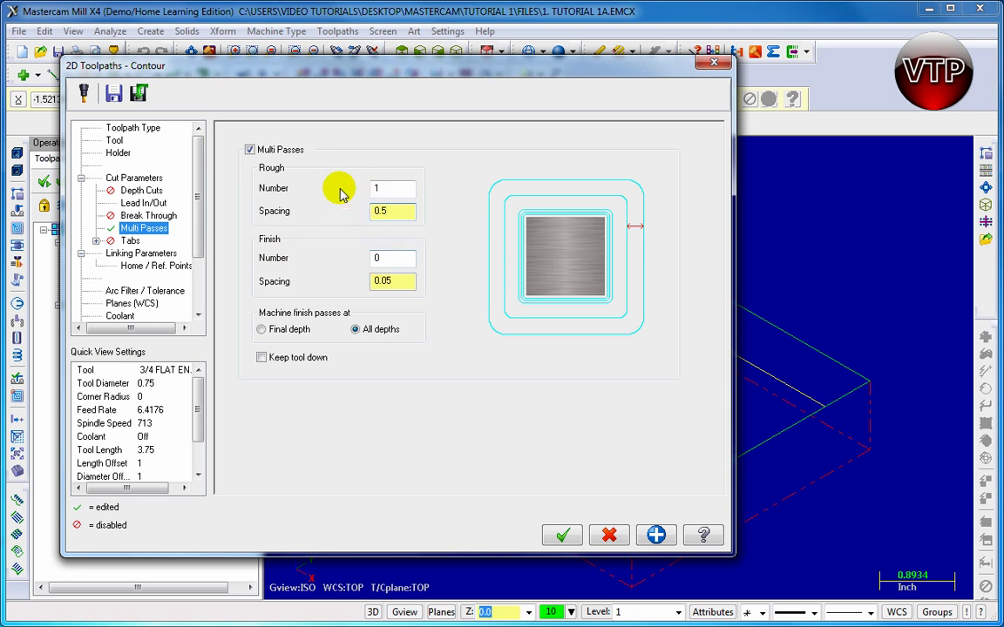
{"action": "left_click", "coordinate": [389, 189]}
{"action": "left_click_drag", "start_coordinate": [389, 188], "coordinate": [353, 194]}
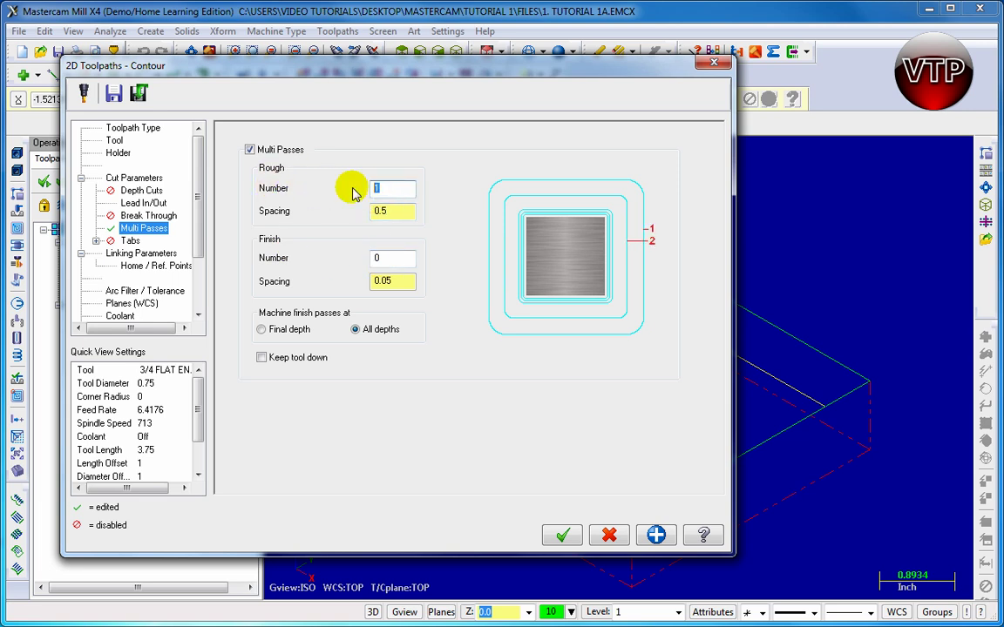
{"action": "type", "text": "2"}
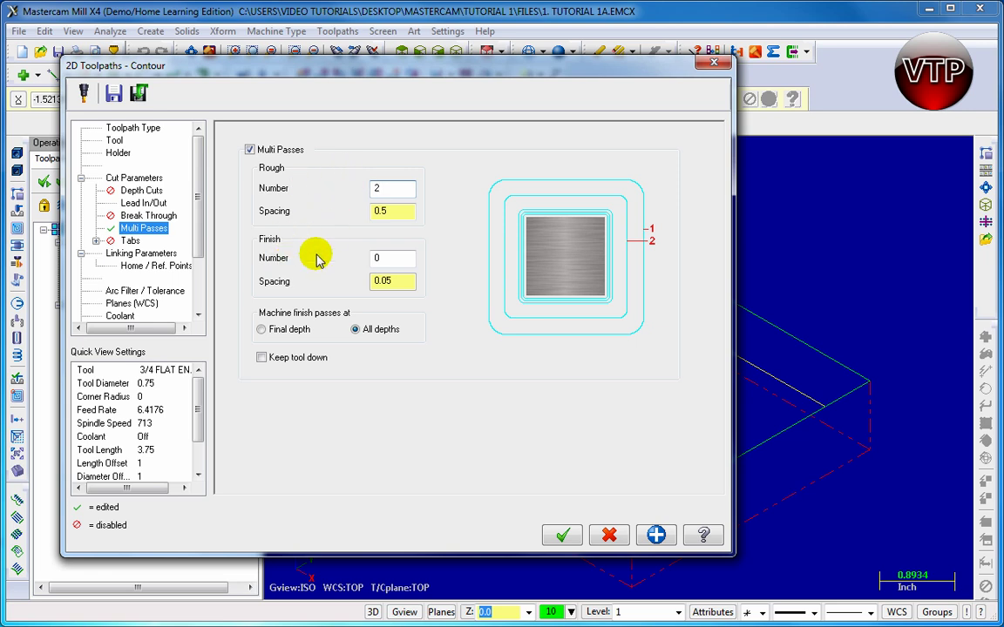
{"action": "left_click_drag", "start_coordinate": [384, 258], "coordinate": [347, 262]}
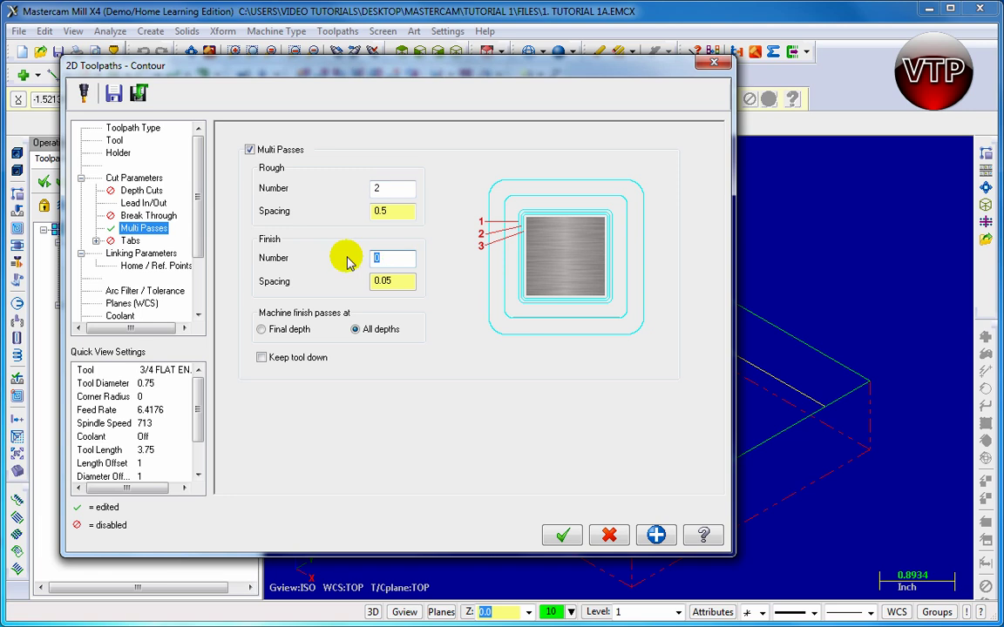
{"action": "type", "text": "1"}
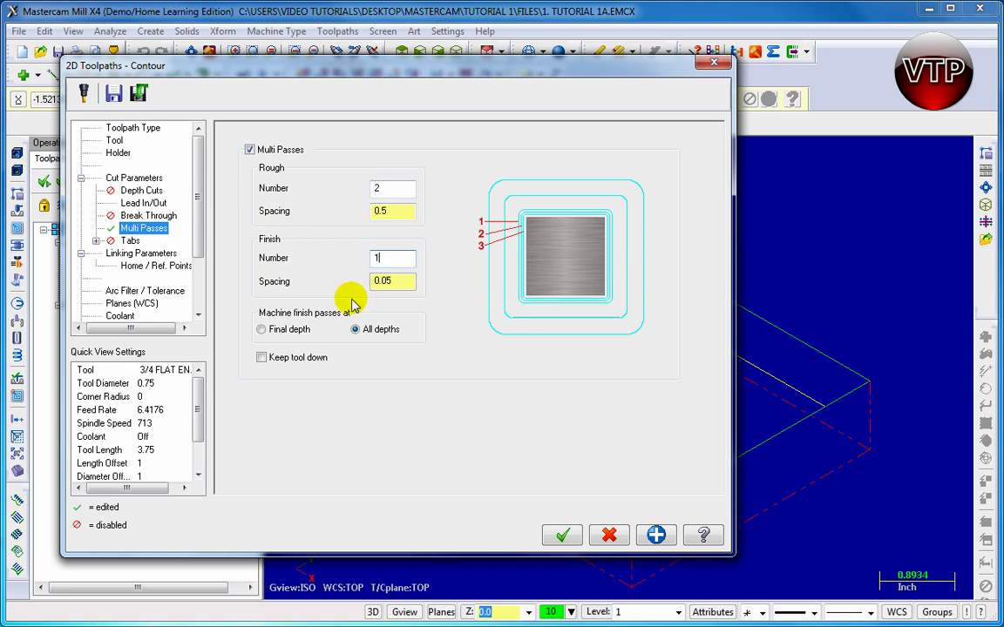
{"action": "left_click", "coordinate": [274, 363]}
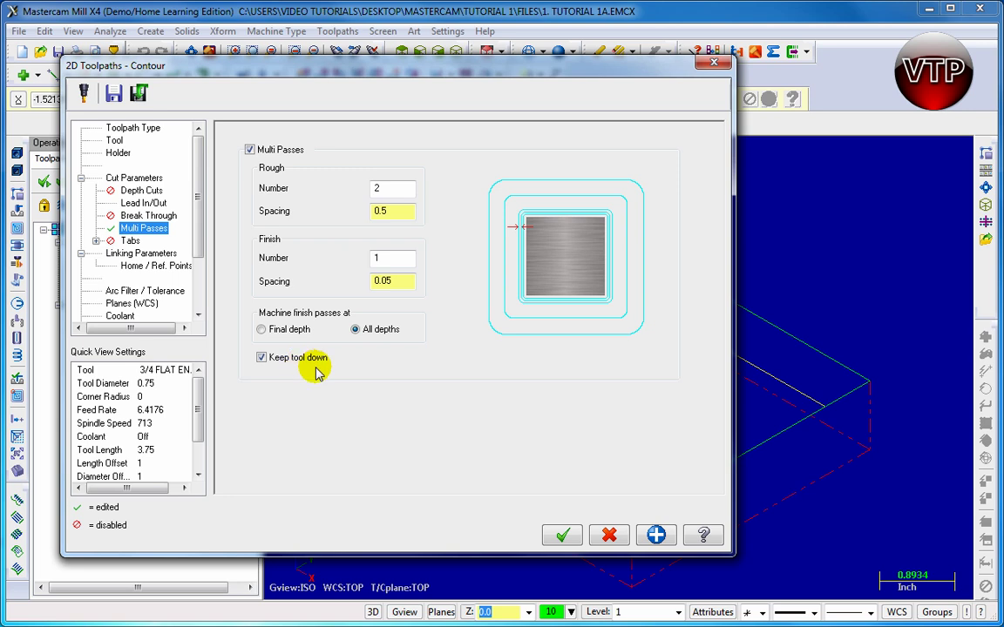
{"action": "left_click", "coordinate": [655, 536]}
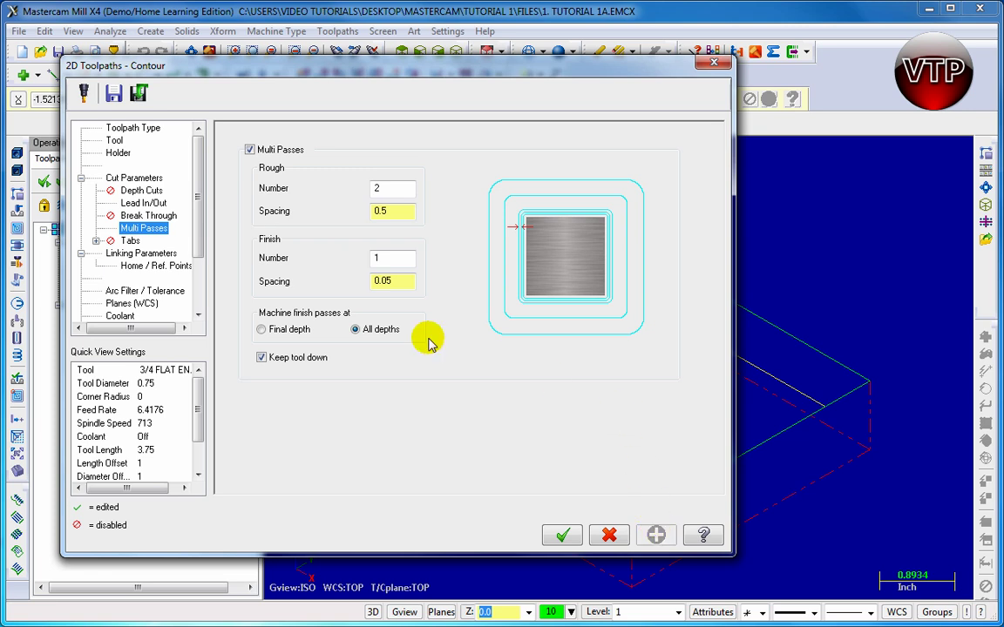
{"action": "left_click", "coordinate": [146, 254]}
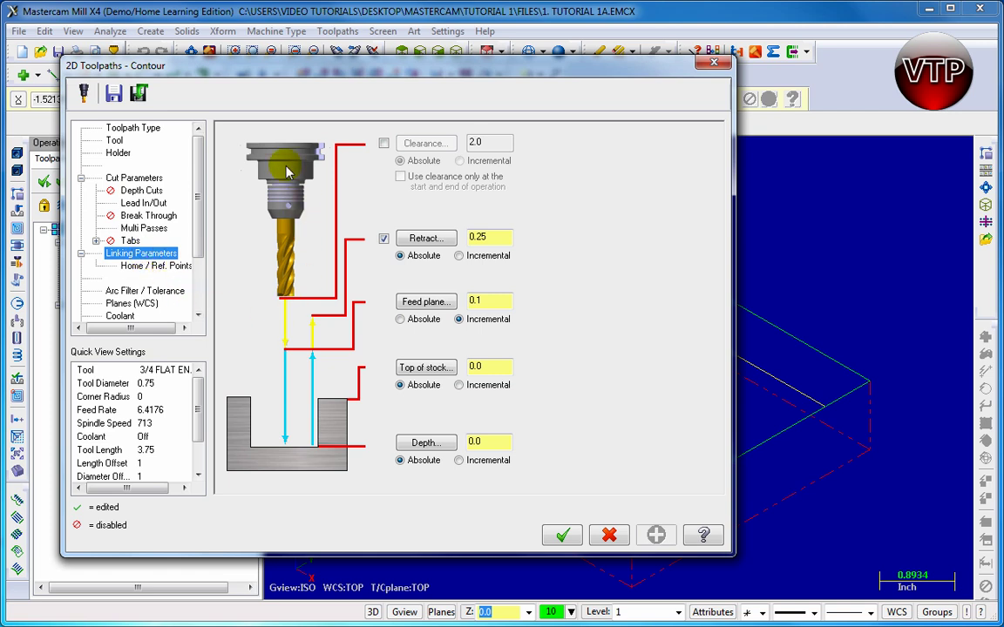
Turn on 2.0 clearance, set retract to 0.5 and cut depth to -0.5, and apply.
{"action": "left_click", "coordinate": [384, 144]}
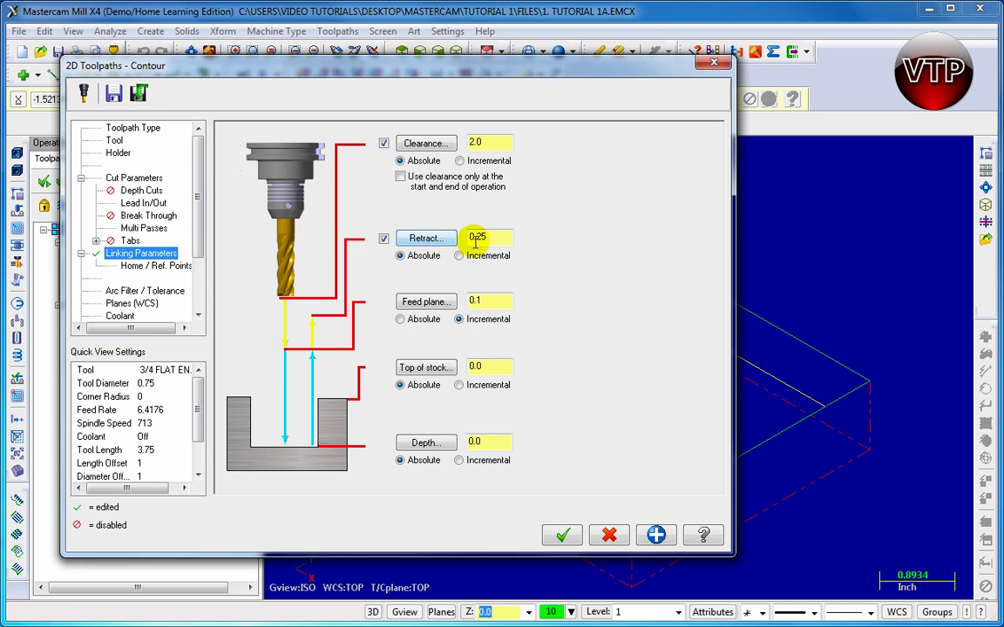
{"action": "left_click_drag", "start_coordinate": [476, 243], "coordinate": [505, 243]}
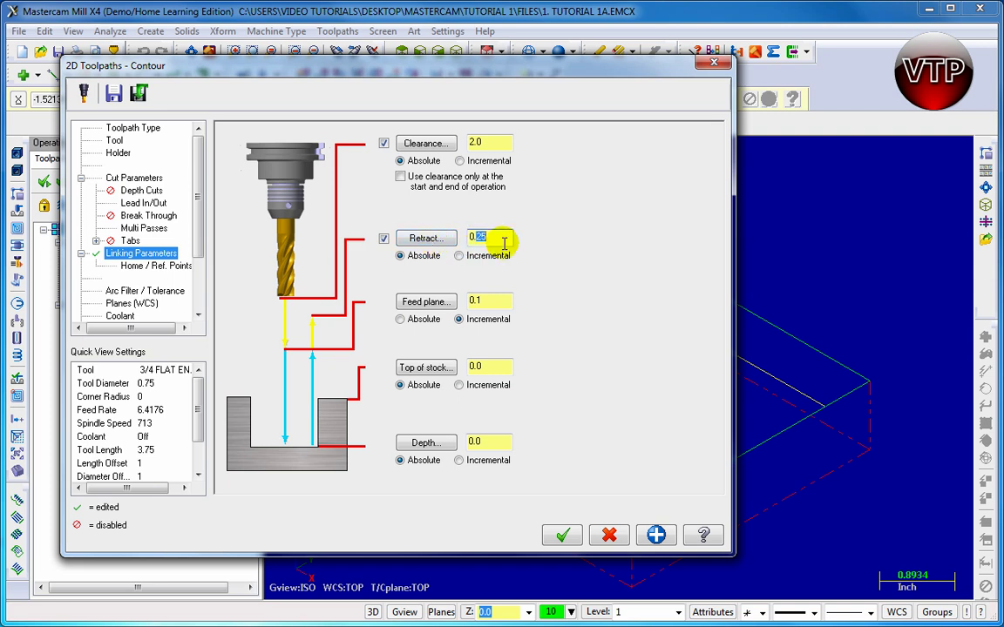
{"action": "type", "text": "5"}
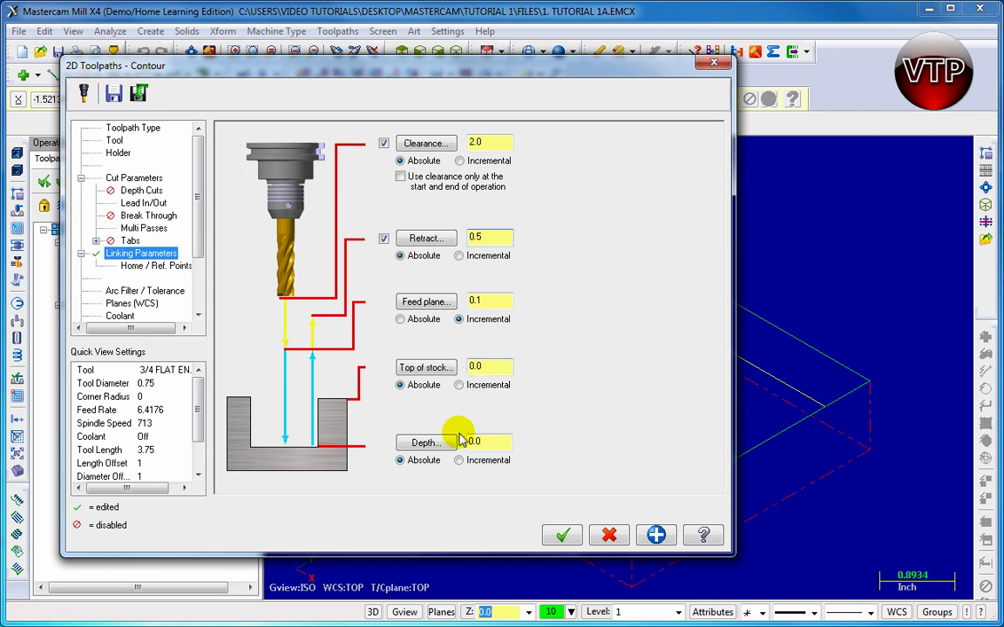
{"action": "double_click", "coordinate": [485, 441]}
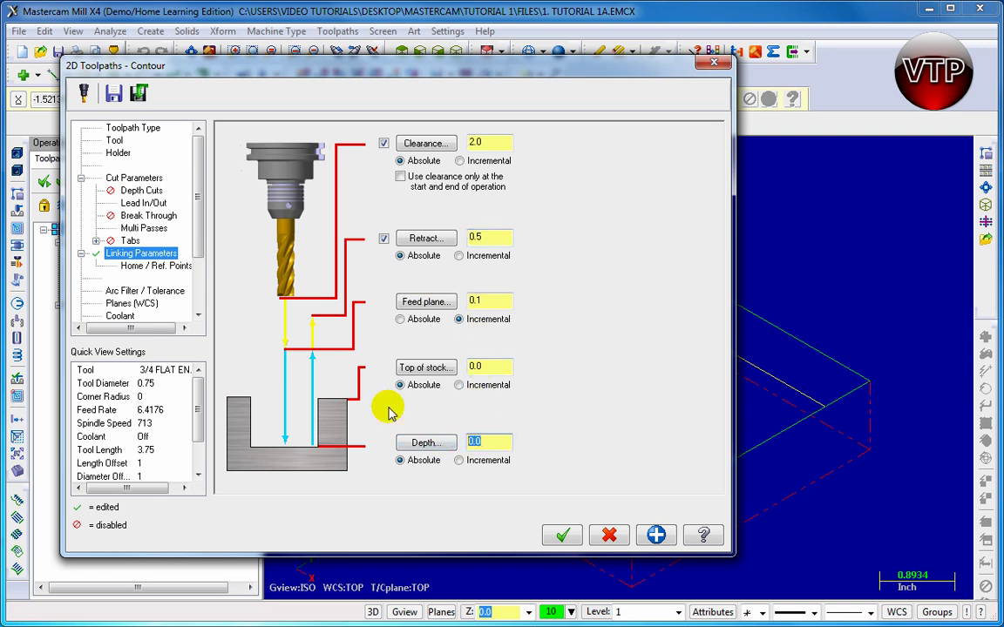
{"action": "type", "text": "-"}
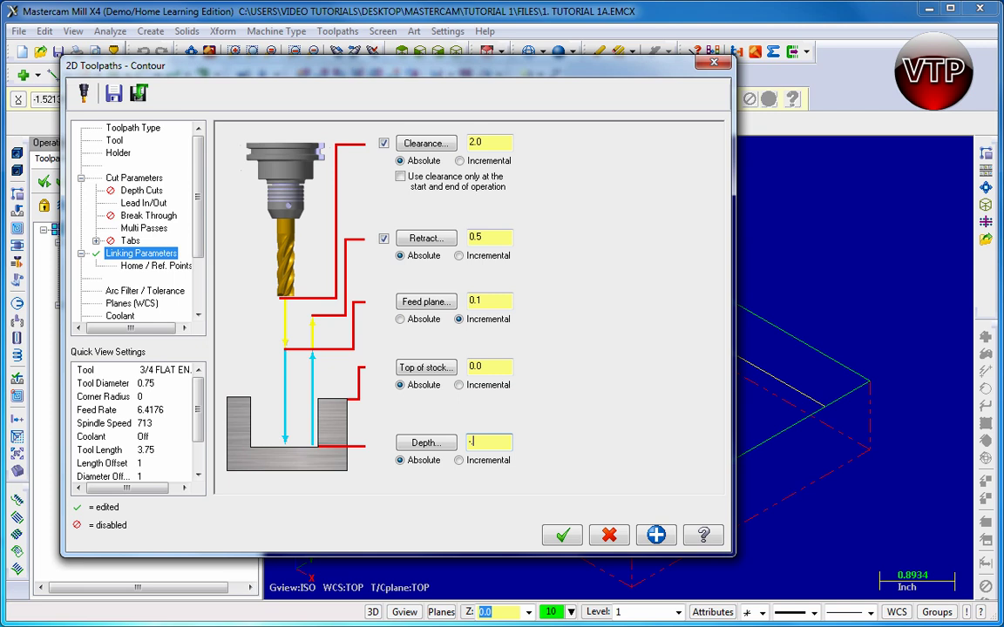
{"action": "type", "text": ".5"}
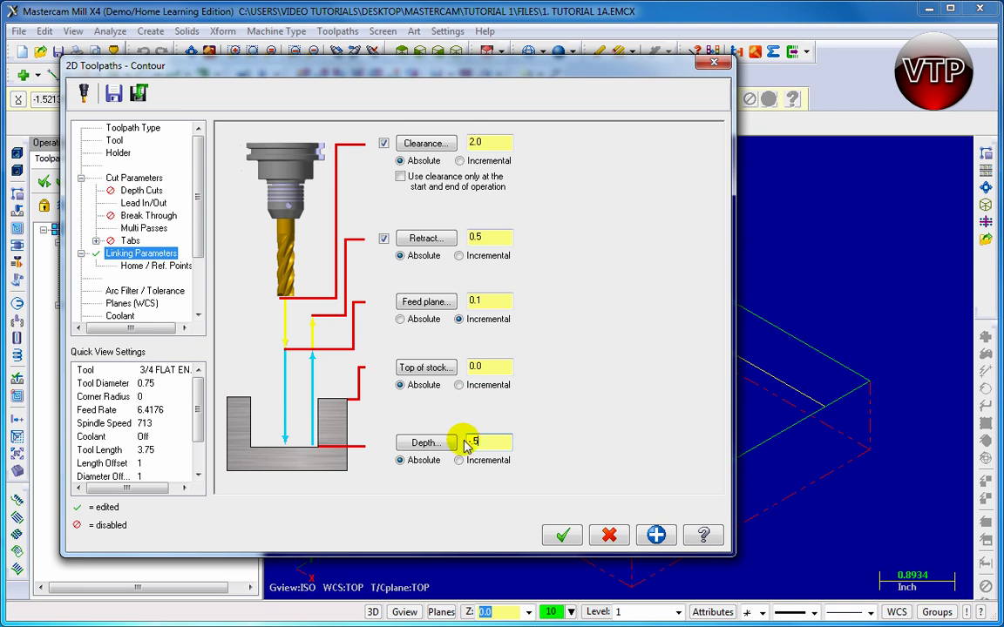
{"action": "left_click", "coordinate": [656, 535]}
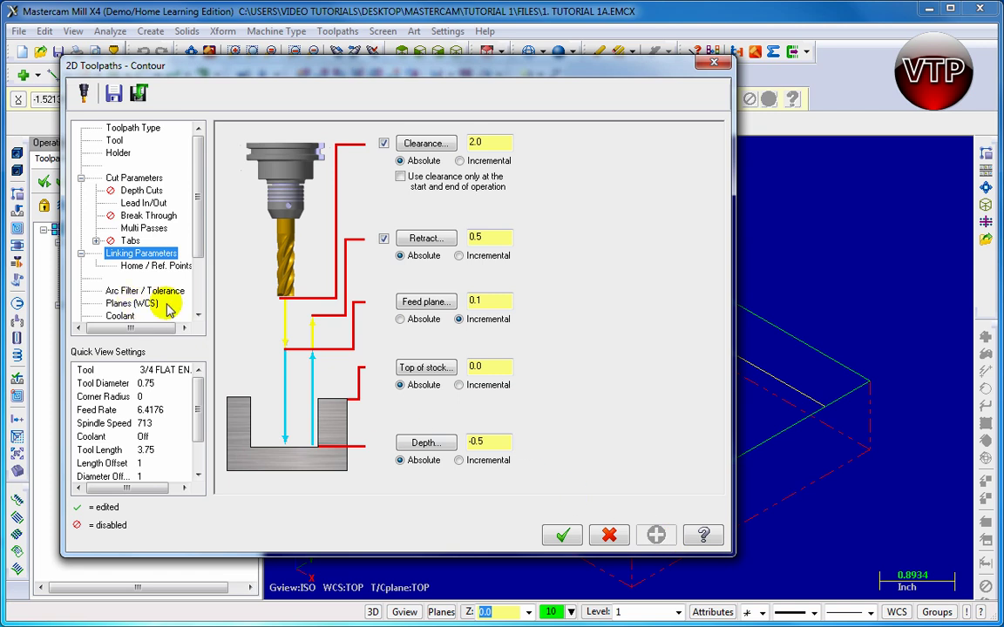
Turn flood coolant on and accept the Contour parameters to generate the toolpath.
{"action": "left_click", "coordinate": [118, 316]}
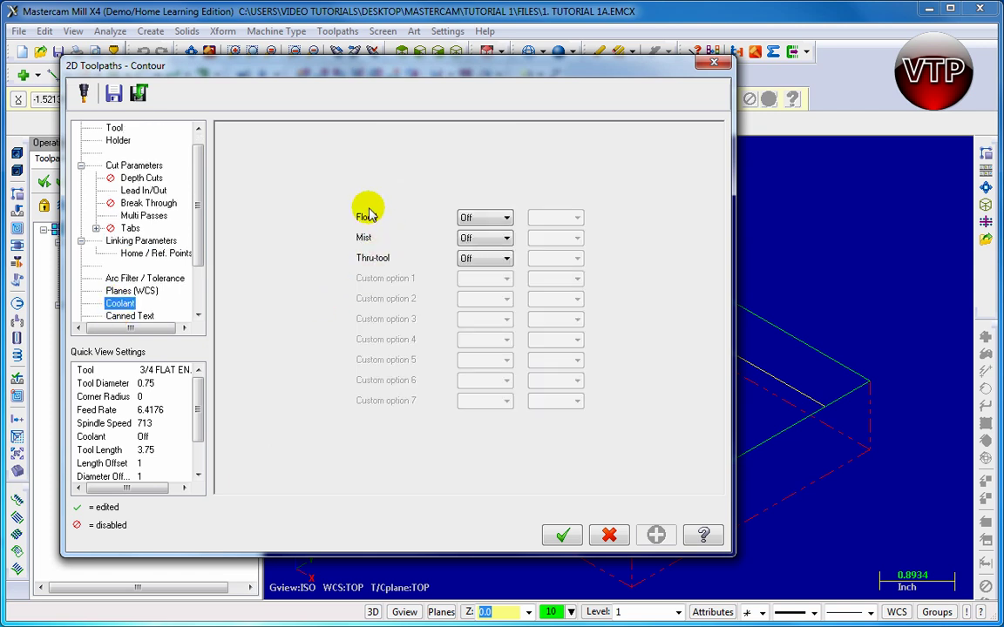
{"action": "left_click", "coordinate": [465, 220]}
{"action": "left_click", "coordinate": [467, 231]}
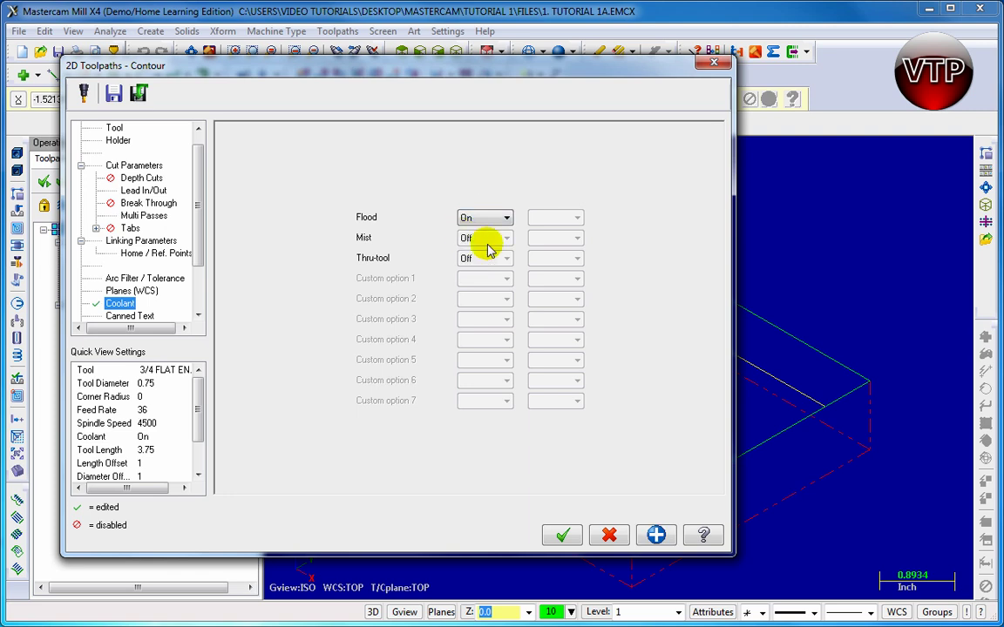
{"action": "left_click", "coordinate": [560, 534]}
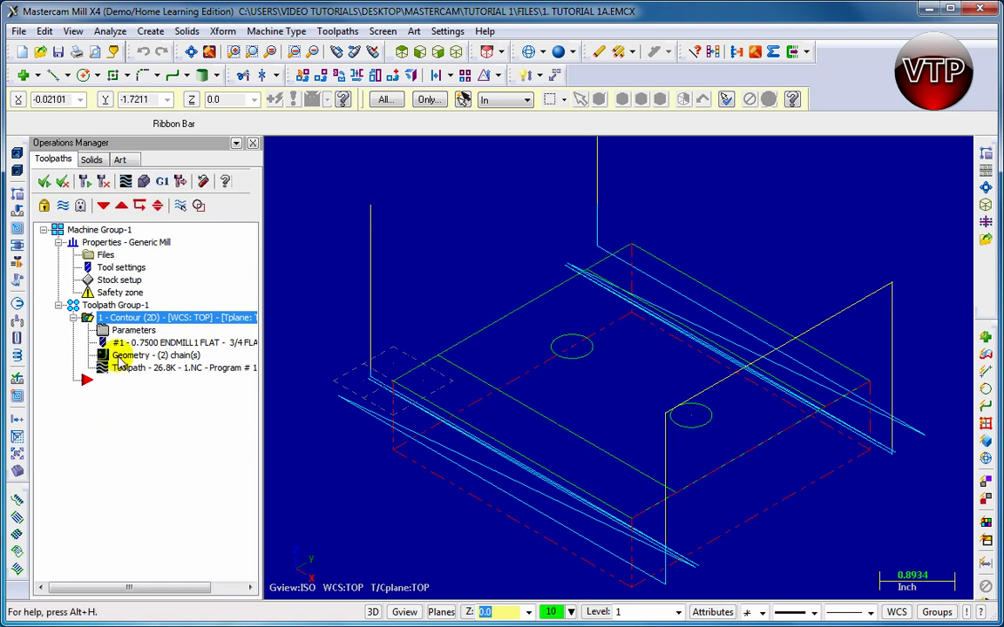
Attempt the solid cut simulation and dismiss the 'No operations were selected' warning.
{"action": "left_click", "coordinate": [111, 319]}
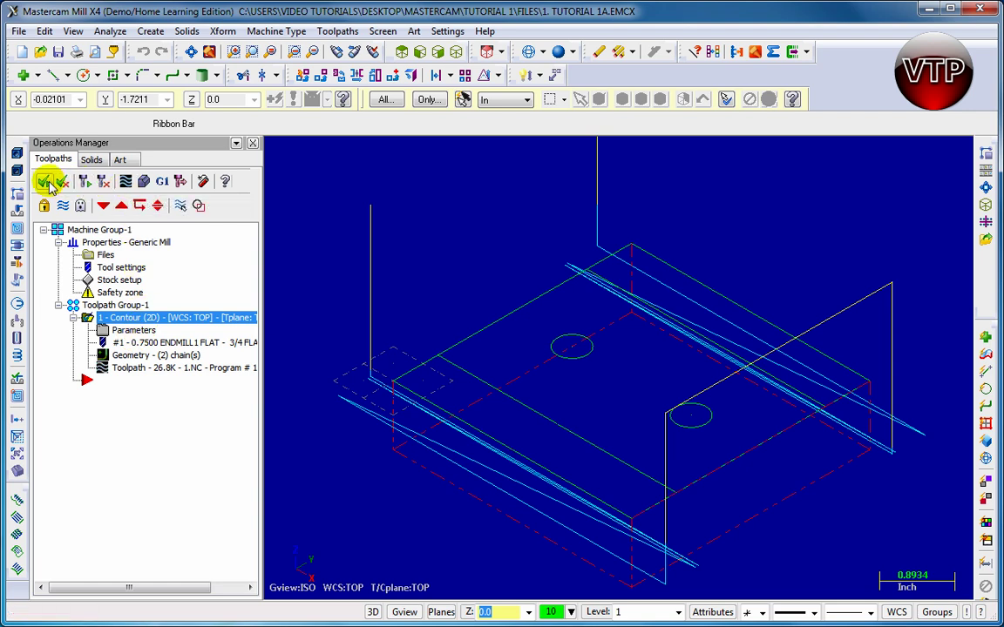
{"action": "left_click", "coordinate": [103, 182]}
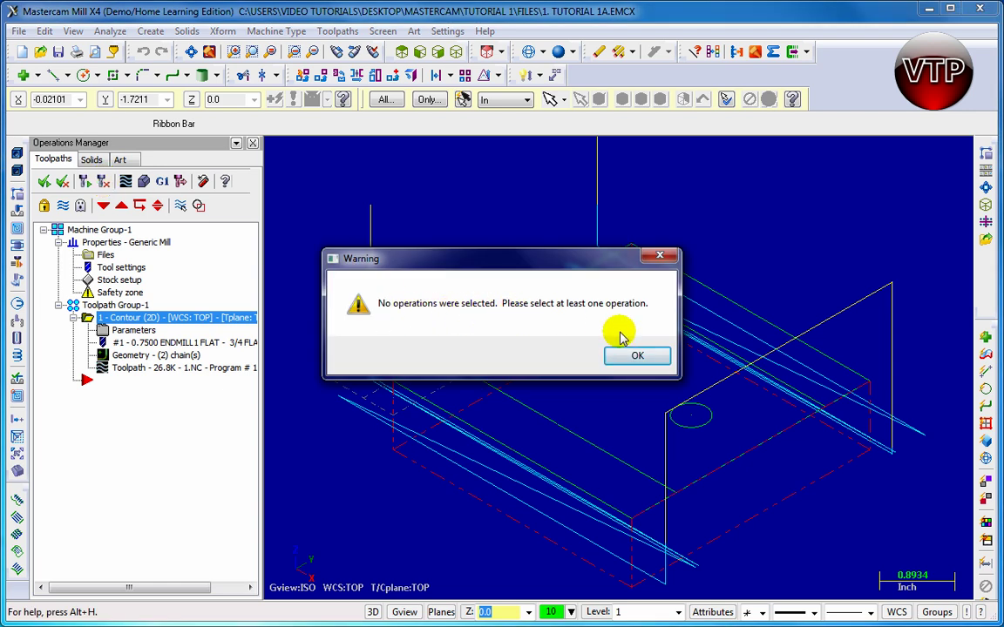
{"action": "left_click", "coordinate": [636, 356]}
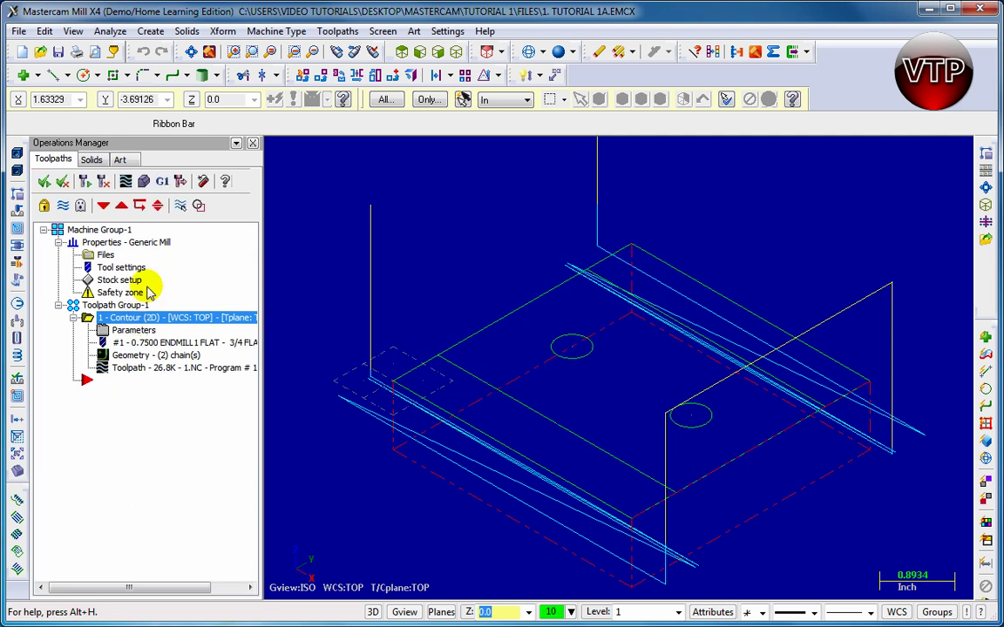
Recheck the Contour's multi passes (2 rough at 0.5, 1 finish at 0.05) and close the parameters.
{"action": "left_click", "coordinate": [139, 336]}
{"action": "left_click", "coordinate": [142, 339]}
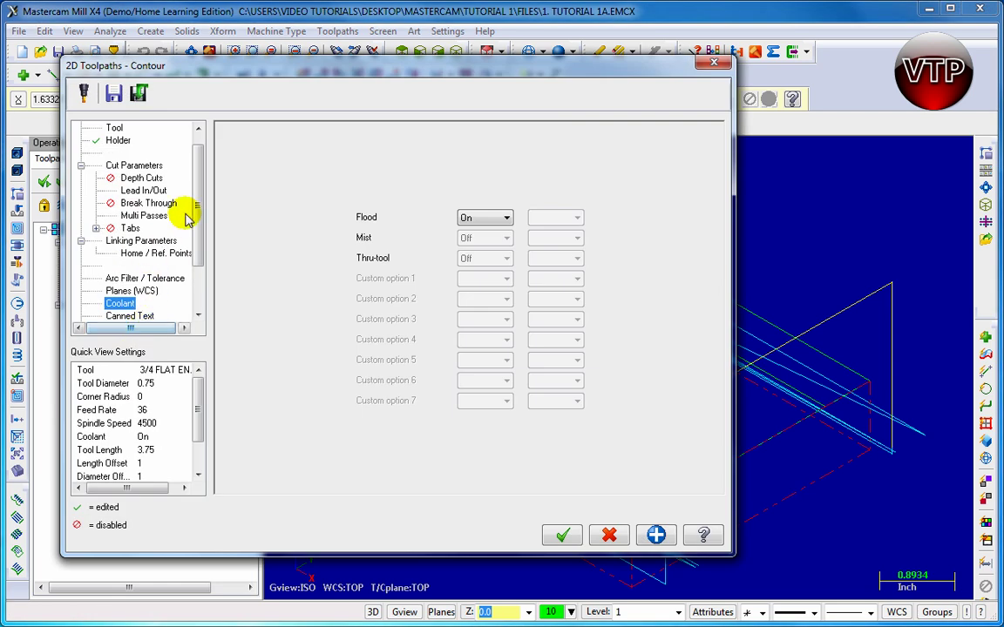
{"action": "left_click_drag", "start_coordinate": [200, 231], "coordinate": [199, 199]}
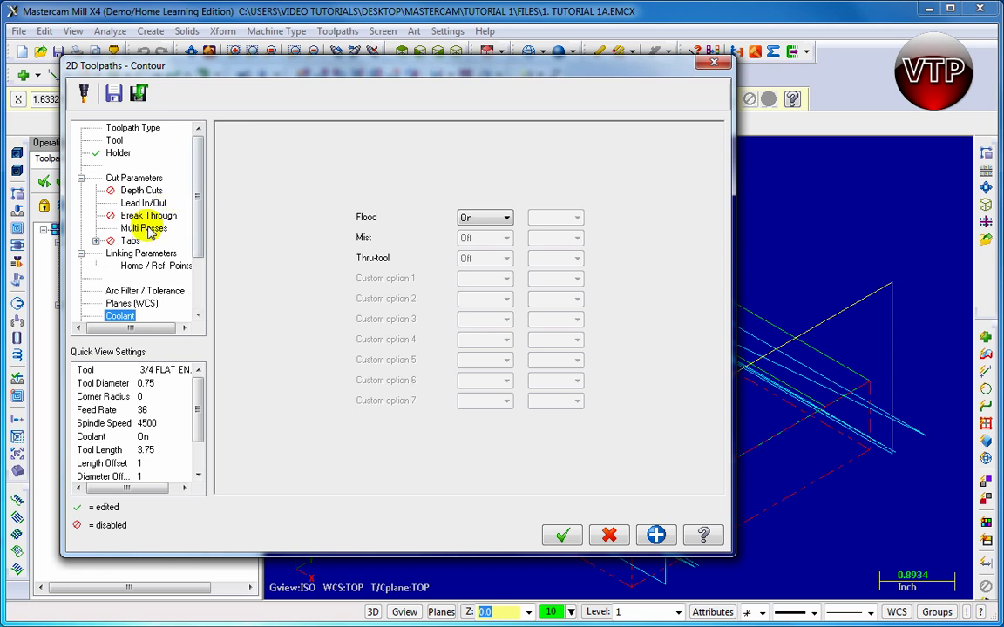
{"action": "left_click", "coordinate": [142, 228]}
{"action": "left_click", "coordinate": [250, 150]}
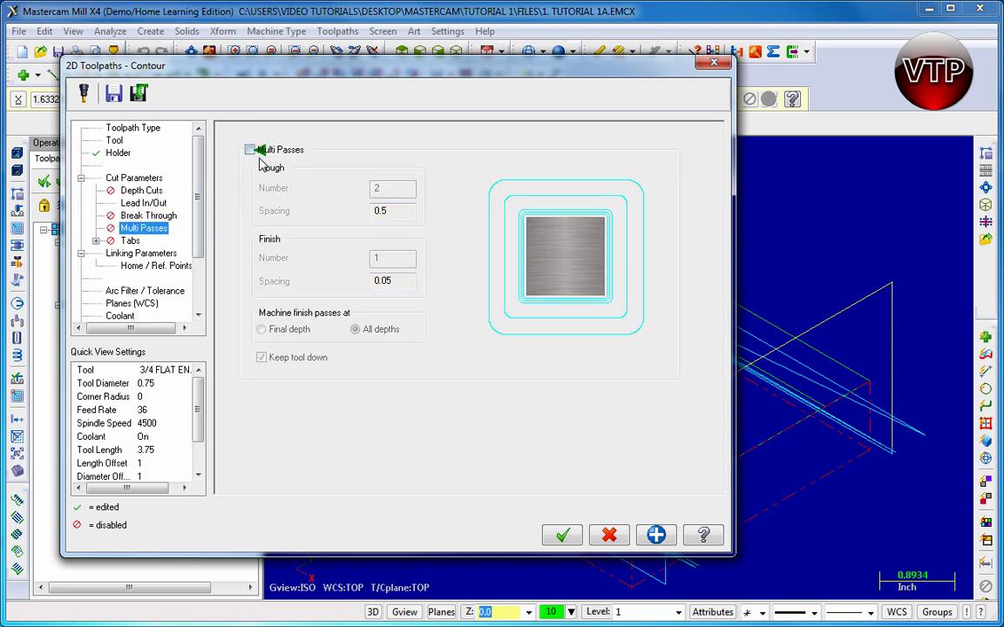
{"action": "left_click", "coordinate": [249, 149]}
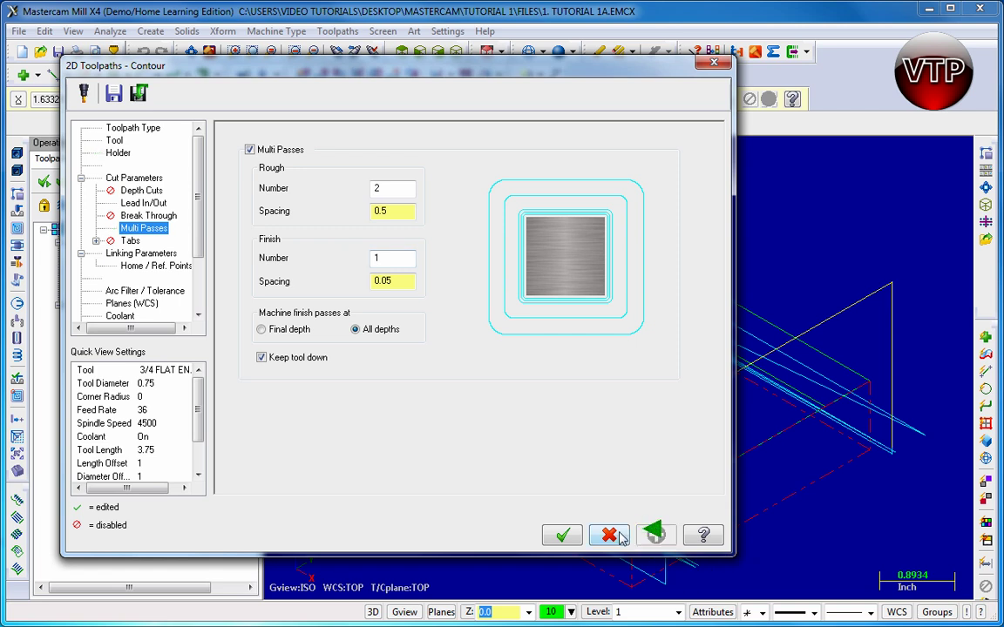
{"action": "left_click", "coordinate": [563, 535]}
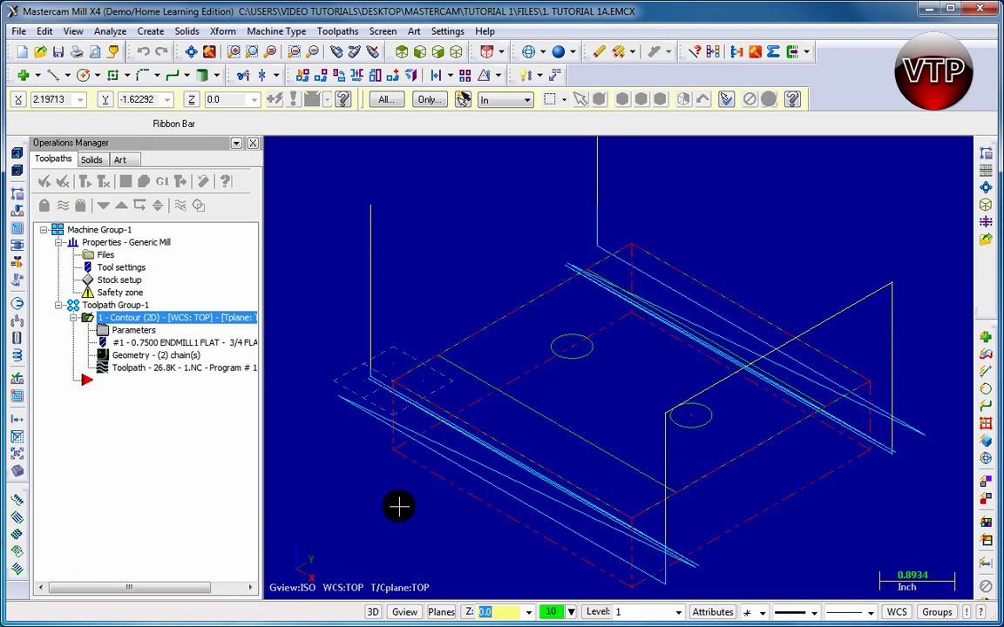
{"action": "left_click", "coordinate": [129, 385]}
{"action": "left_click", "coordinate": [127, 416]}
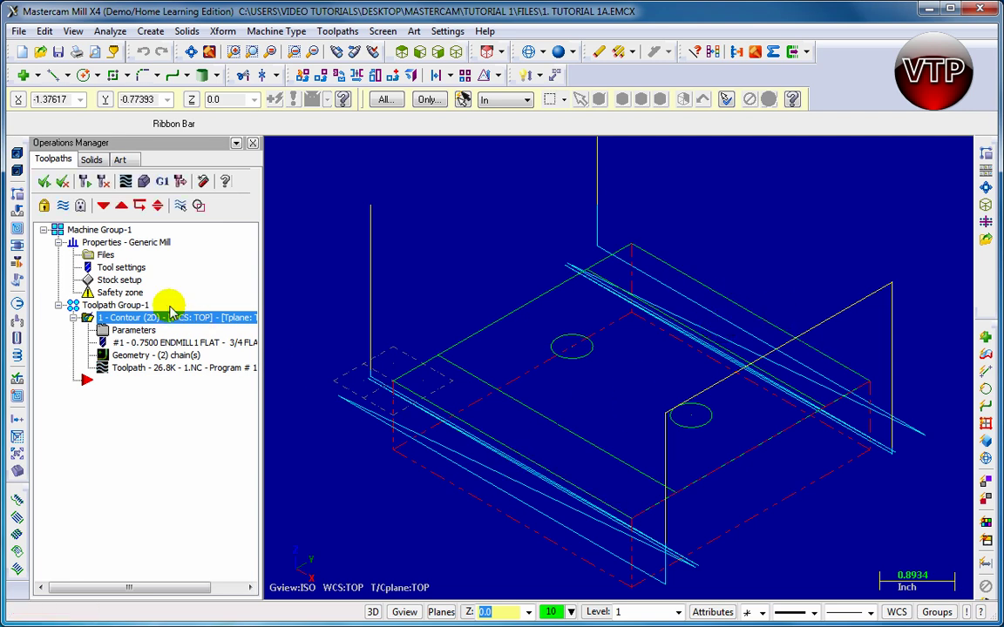
Change the Contour's cutter compensation direction to Right and apply the change.
{"action": "left_click", "coordinate": [138, 332]}
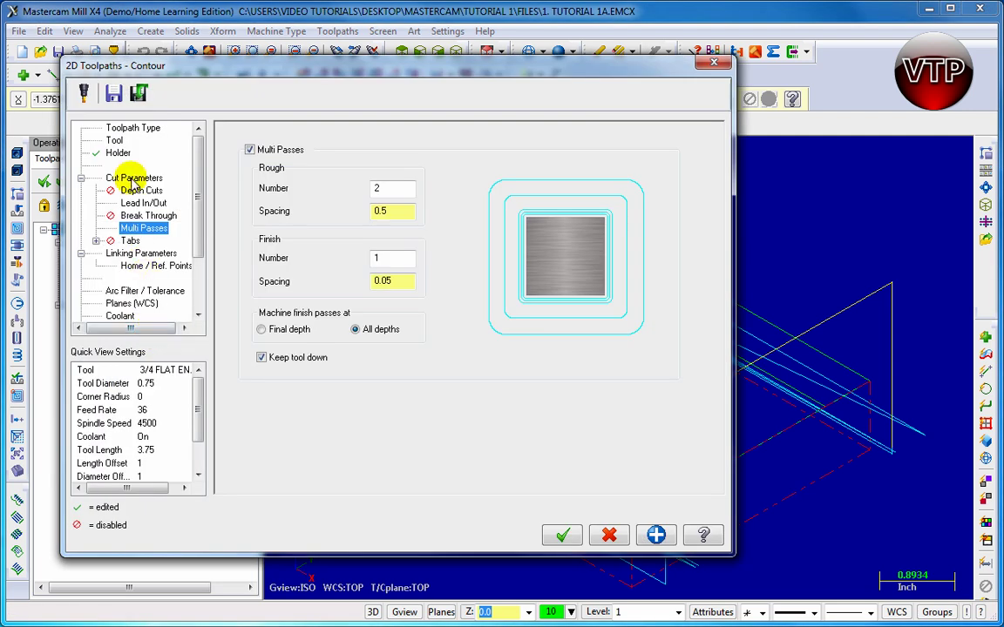
{"action": "left_click", "coordinate": [134, 177]}
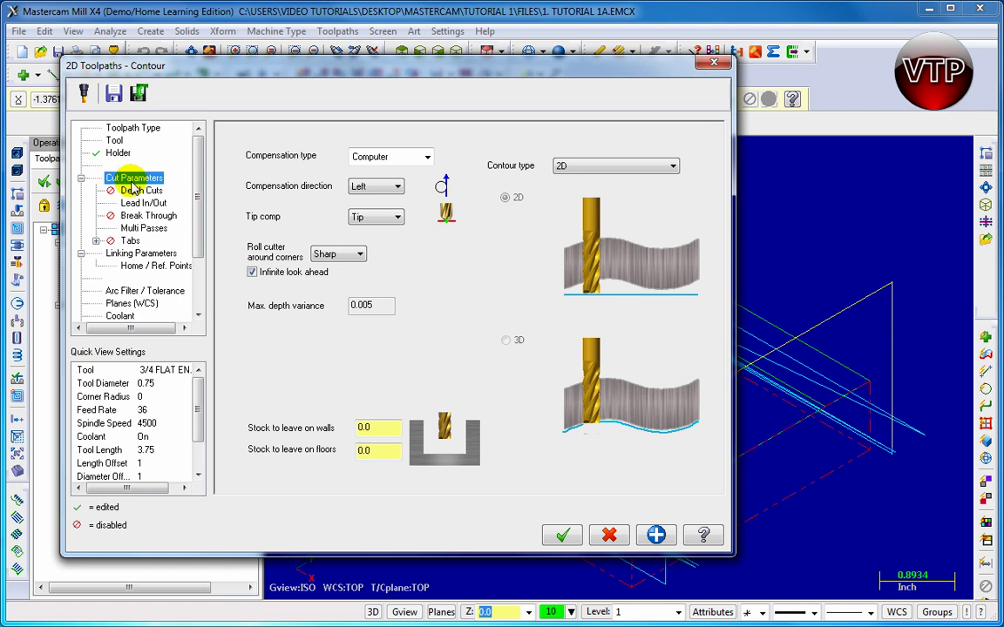
{"action": "left_click", "coordinate": [375, 186]}
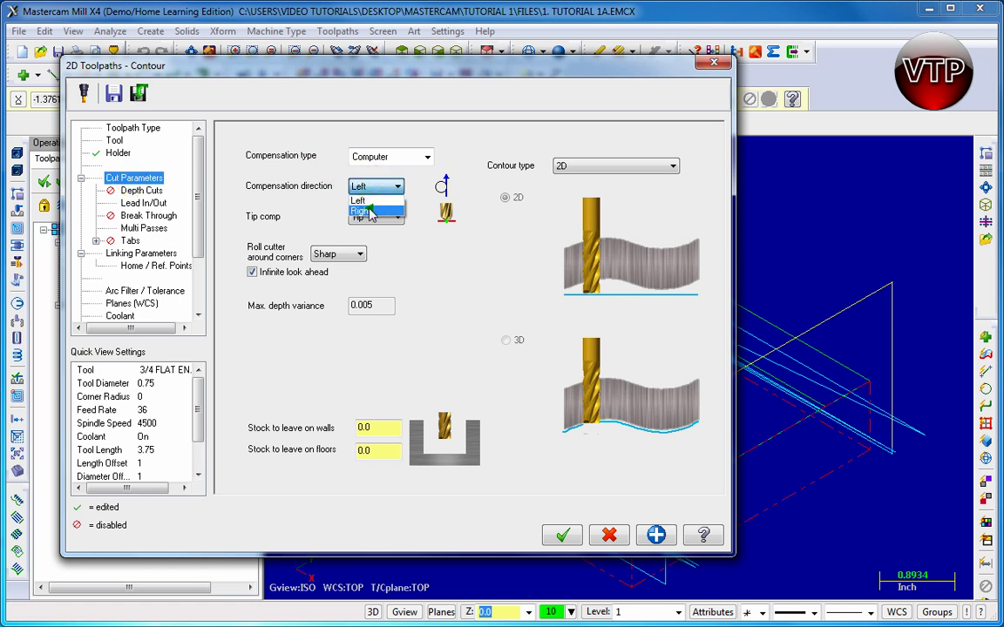
{"action": "left_click", "coordinate": [370, 211]}
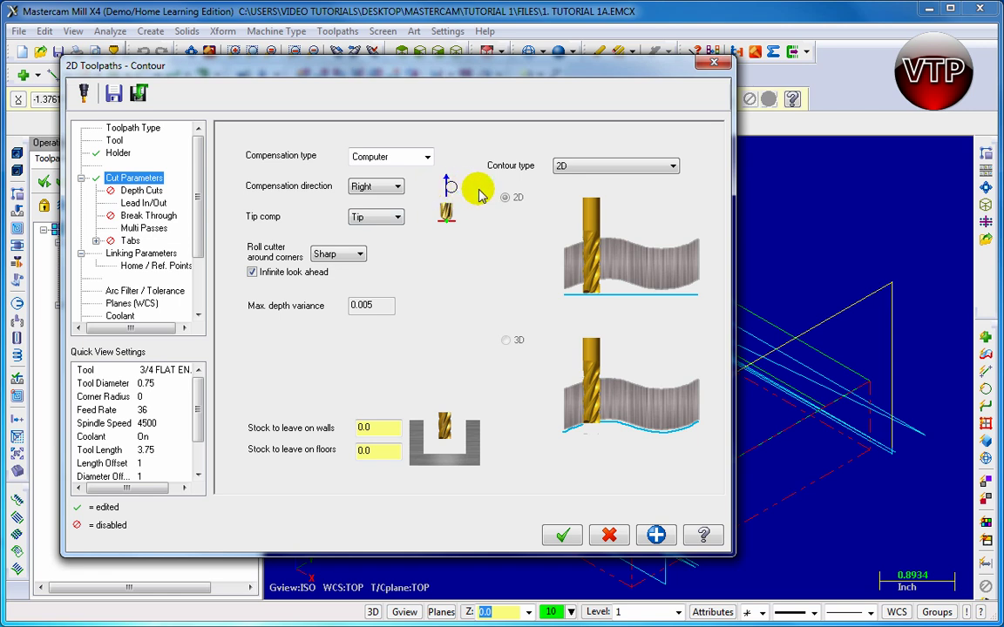
{"action": "left_click", "coordinate": [649, 536]}
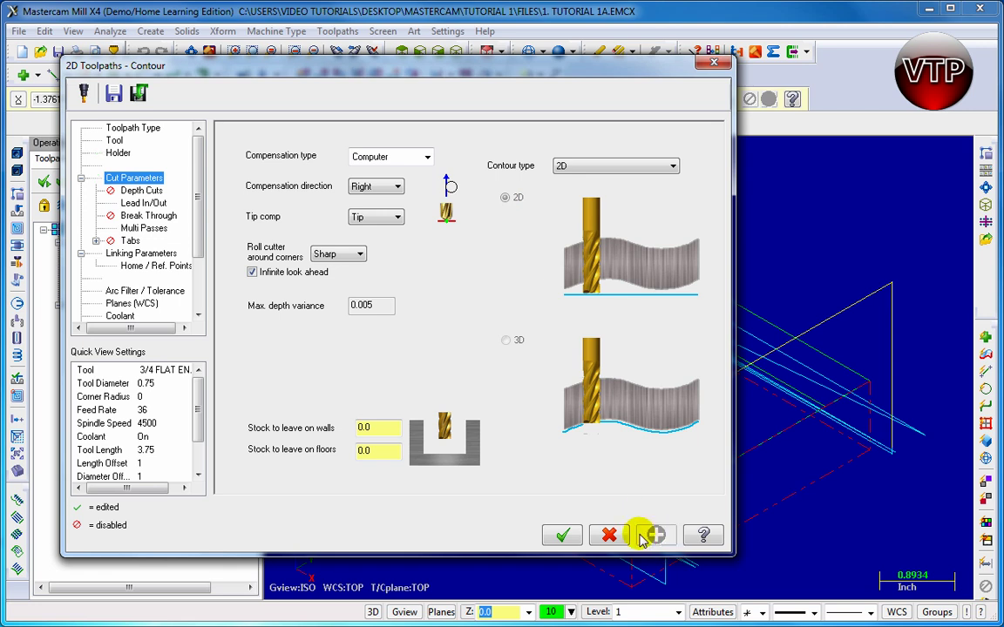
{"action": "left_click", "coordinate": [563, 535]}
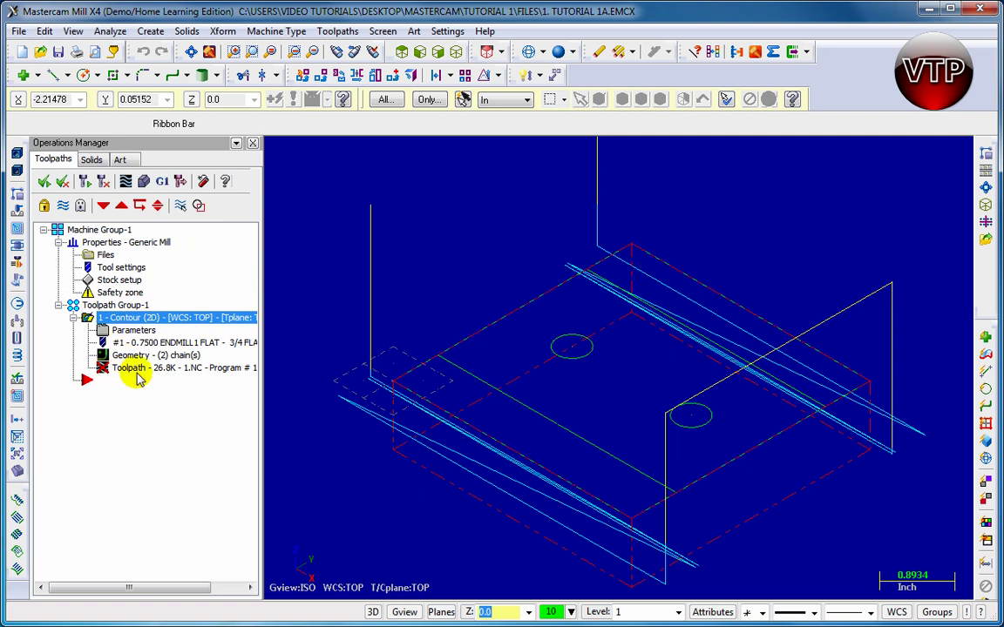
Regenerate the dirty Contour operation and backplot its redrawn path around the plate.
{"action": "left_click", "coordinate": [103, 183]}
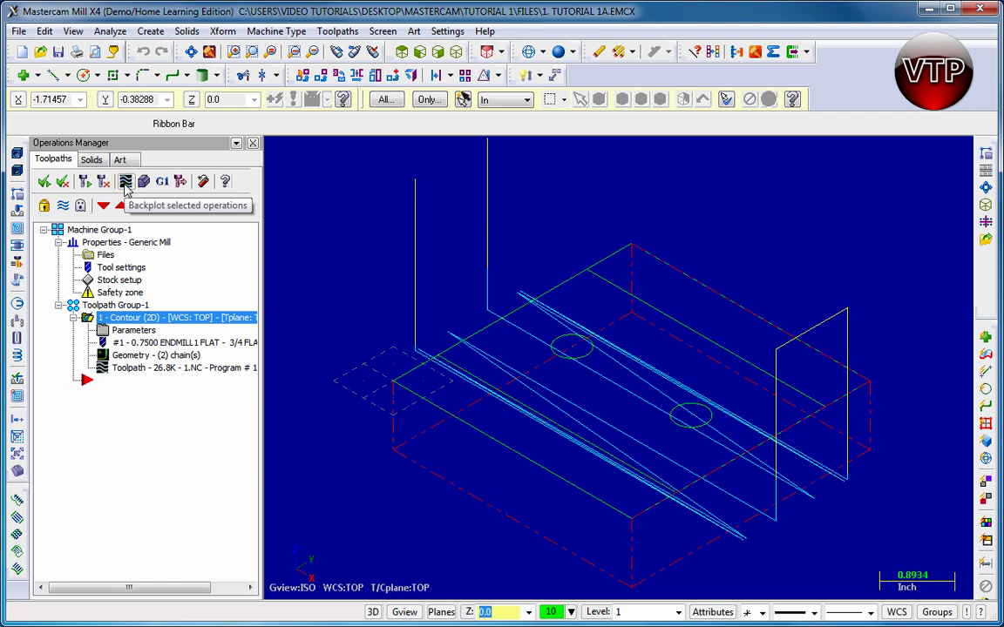
{"action": "left_click", "coordinate": [125, 183]}
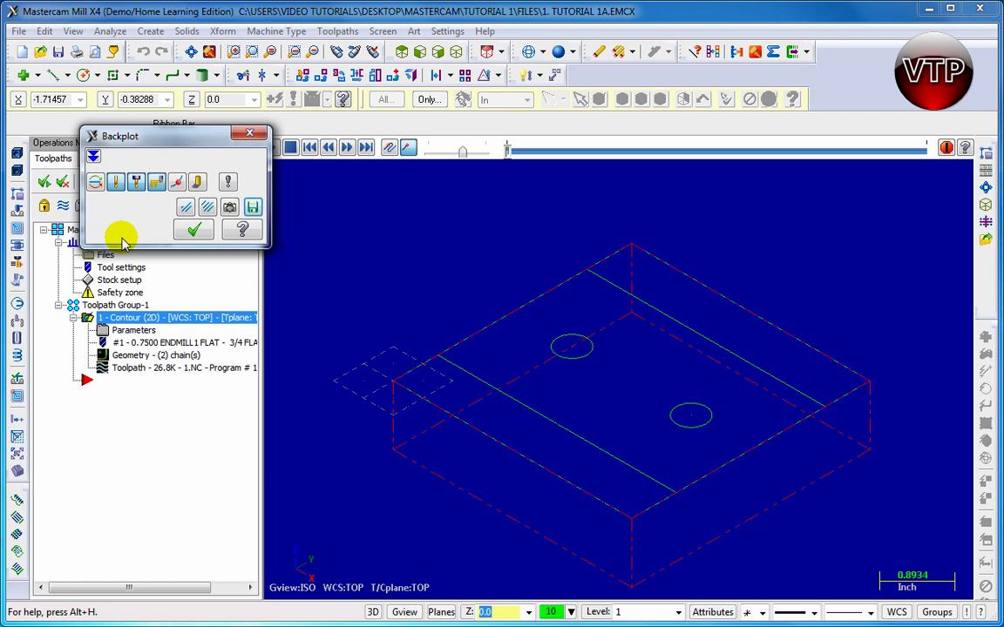
{"action": "left_click", "coordinate": [193, 229]}
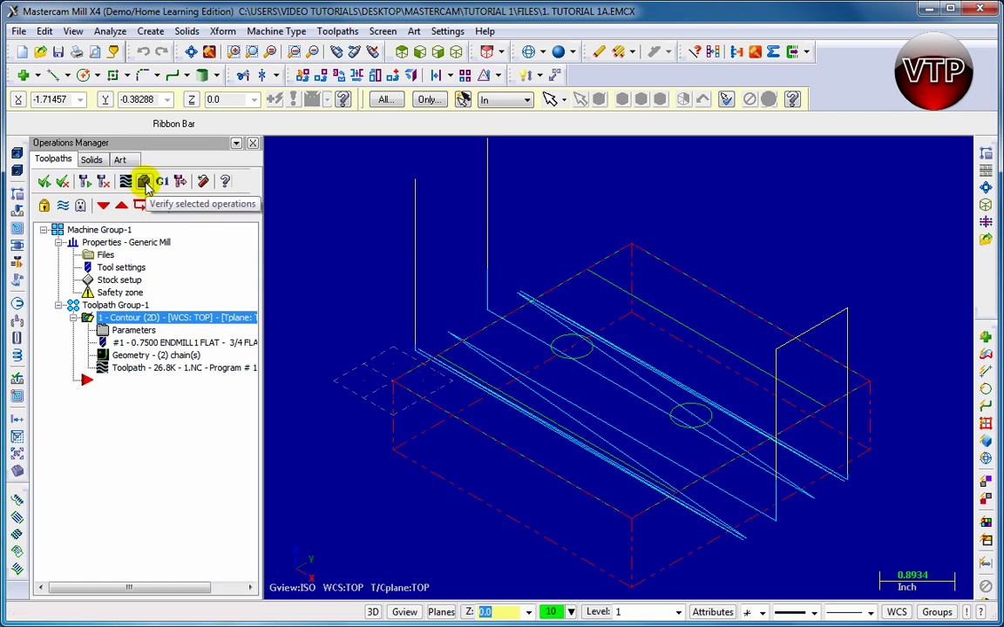
Start solid Verify on the Contour toolpath with tool-only display and slower playback speed.
{"action": "left_click", "coordinate": [144, 183]}
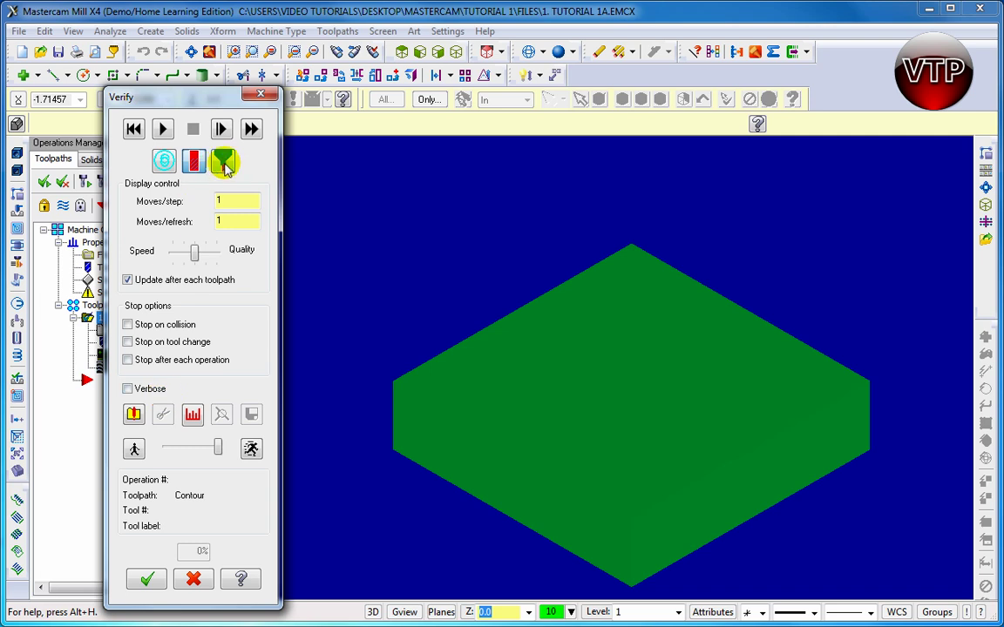
{"action": "left_click", "coordinate": [224, 162]}
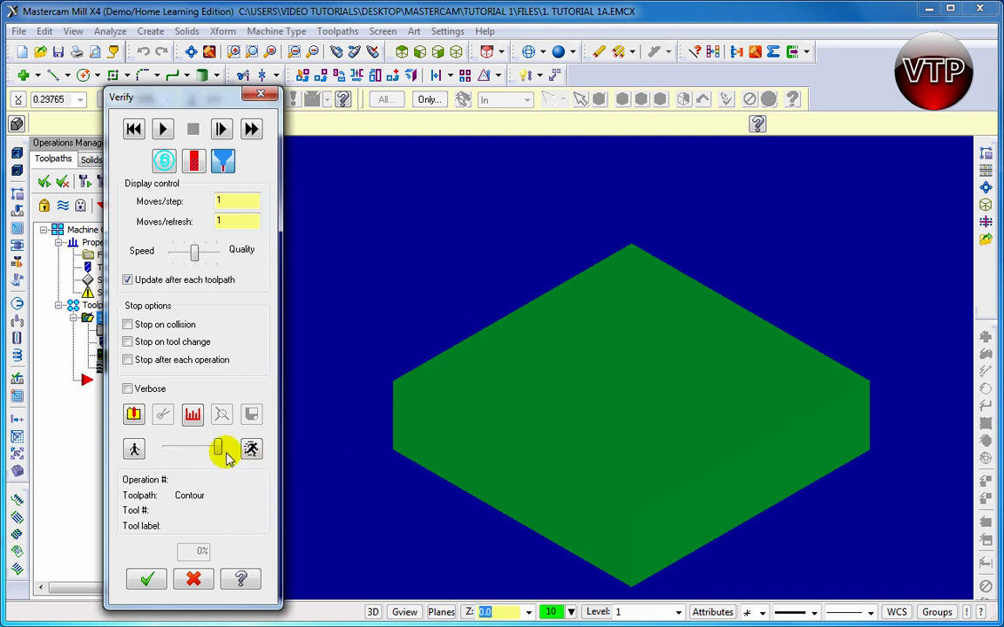
{"action": "left_click_drag", "start_coordinate": [215, 448], "coordinate": [194, 454]}
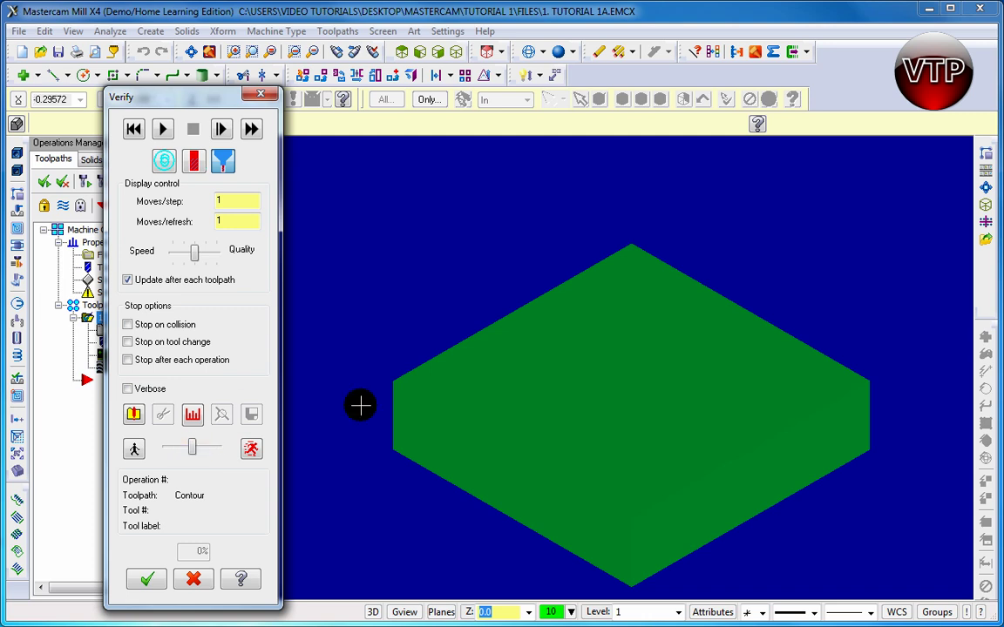
{"action": "left_click", "coordinate": [132, 417]}
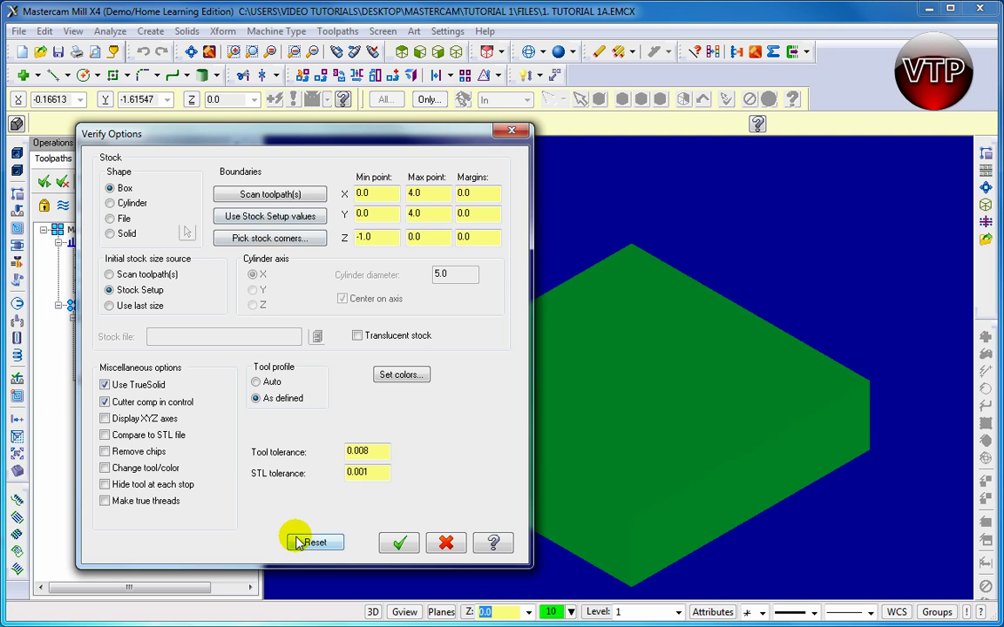
Enable Change tool/color in Verify Options and accept them.
{"action": "left_click", "coordinate": [105, 469]}
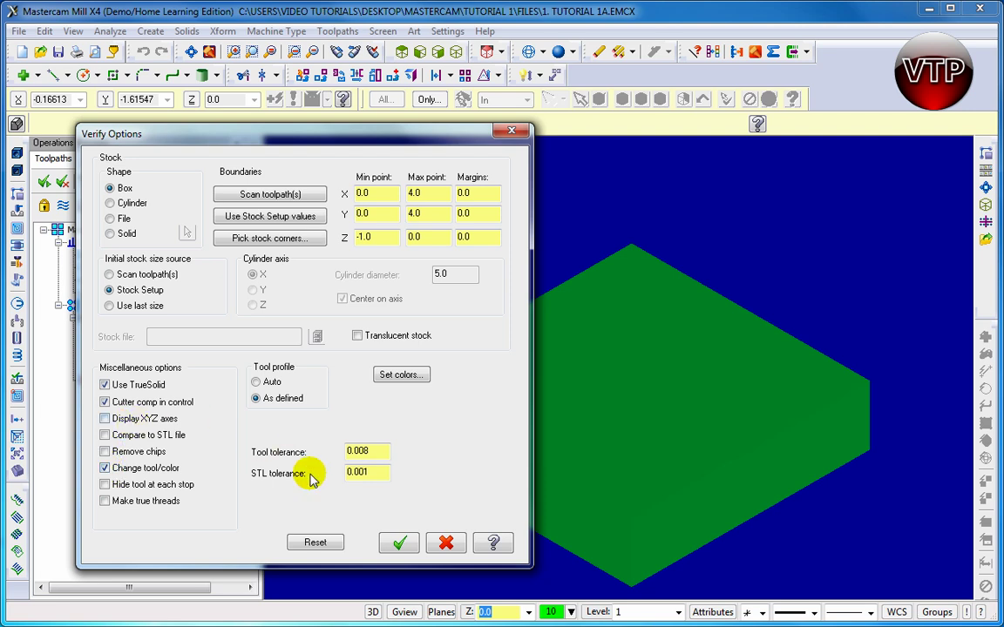
{"action": "left_click", "coordinate": [398, 543]}
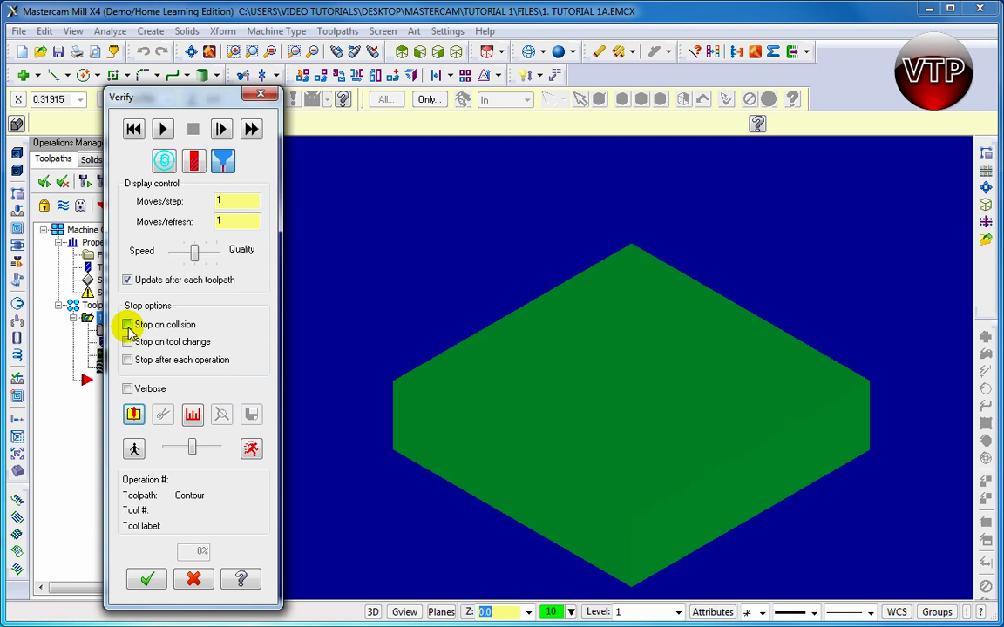
Turn on Stop on collision, run the cut simulation to 100%, rewind, and close Verify.
{"action": "left_click", "coordinate": [128, 325]}
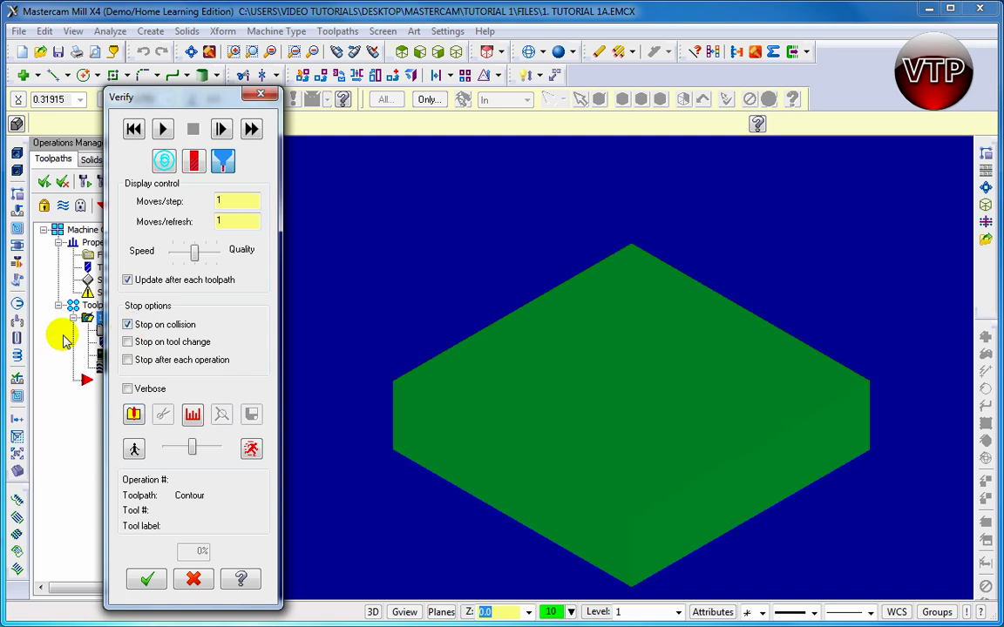
{"action": "left_click", "coordinate": [163, 130]}
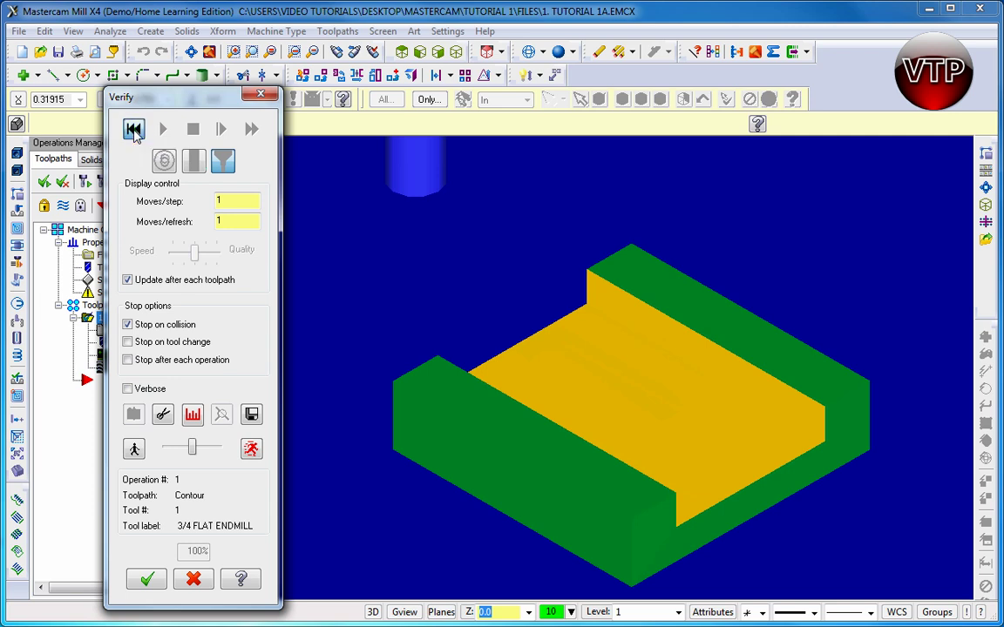
{"action": "left_click", "coordinate": [134, 129]}
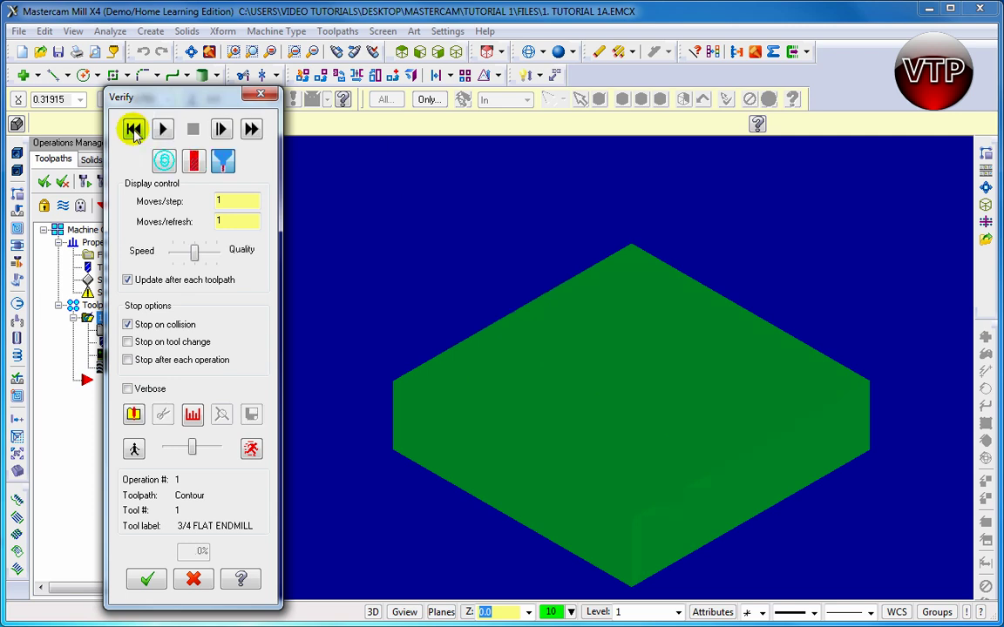
{"action": "left_click", "coordinate": [152, 580]}
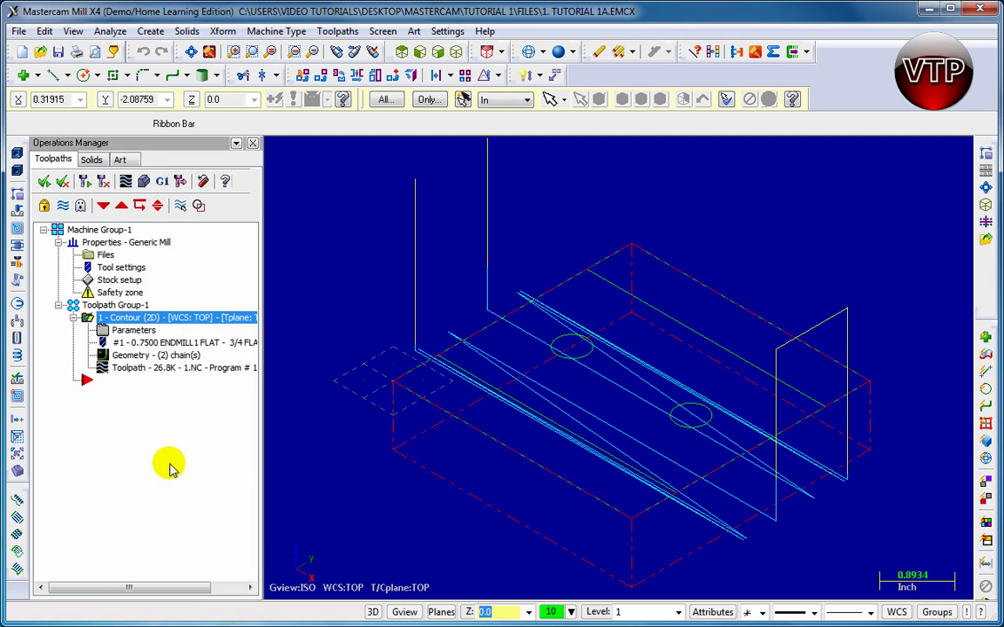